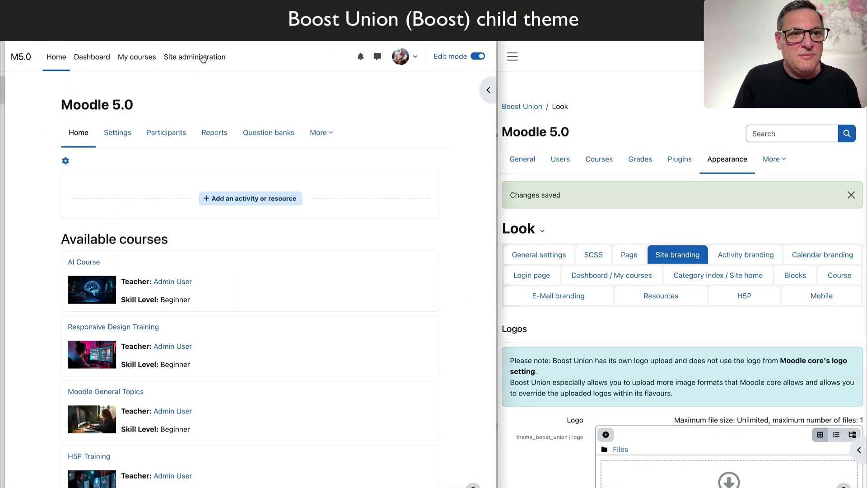
- Check the current theme in Site administration's Appearance Themes overview, then return to site home
click(202, 58)
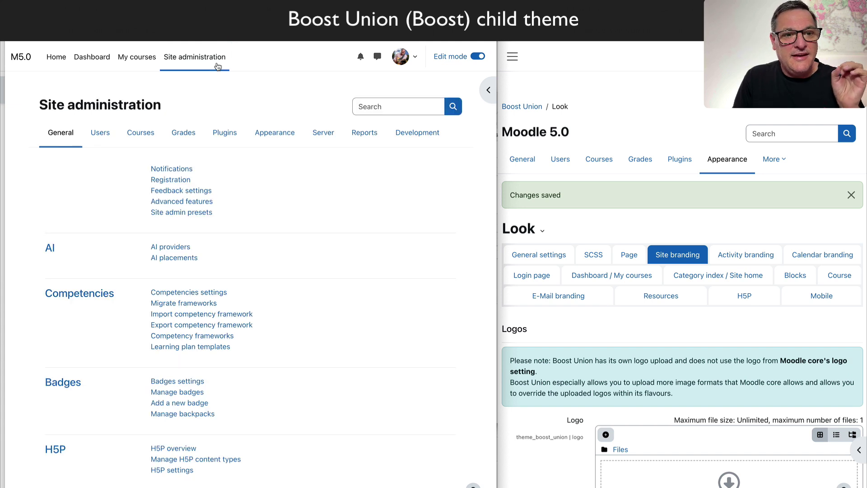
click(251, 136)
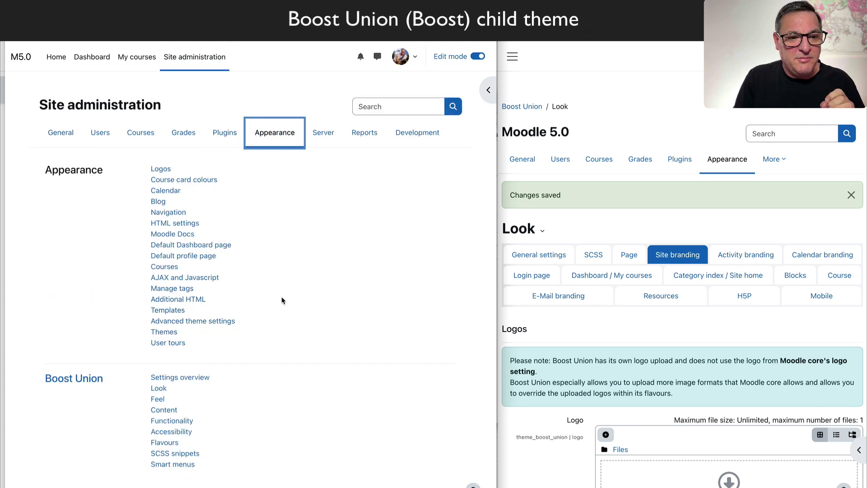
scroll(281, 301, down, 1)
click(252, 358)
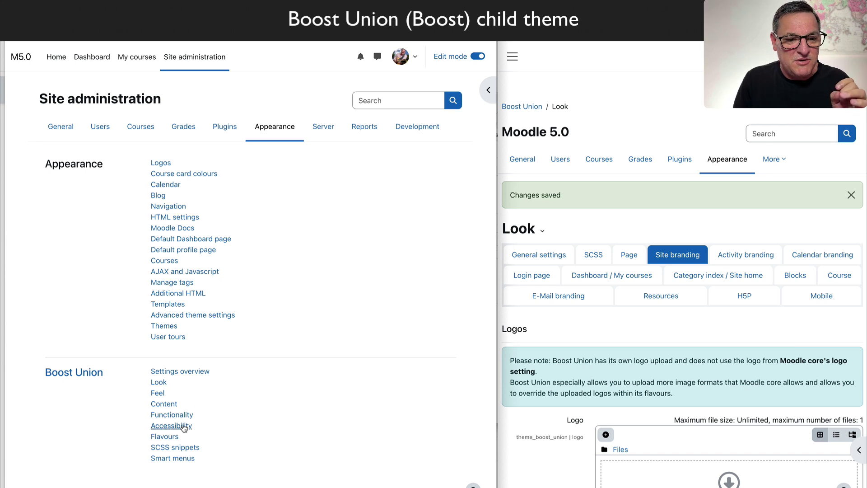
click(168, 326)
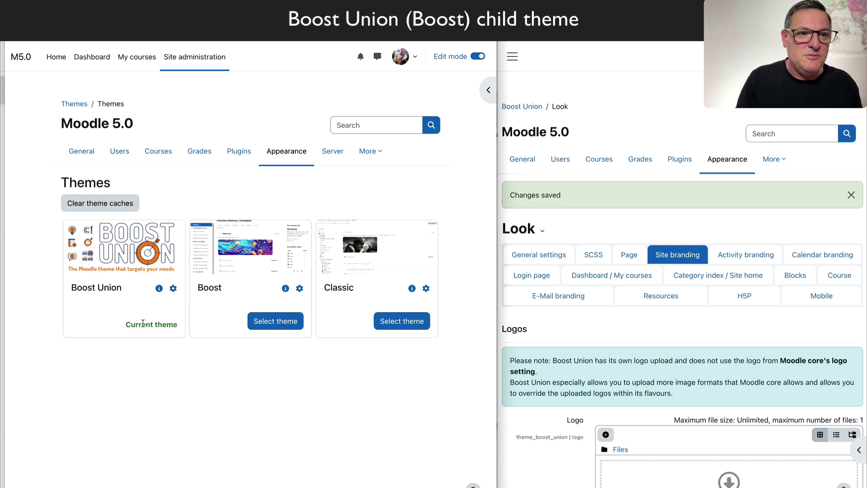
click(56, 65)
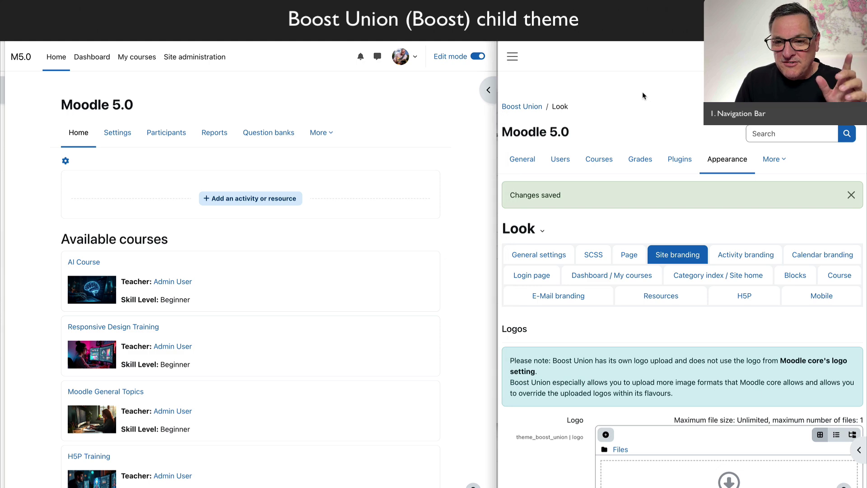
- Set Navbar color to 'Dark navbar with light font color' and view the site home
scroll(646, 102, down, 3)
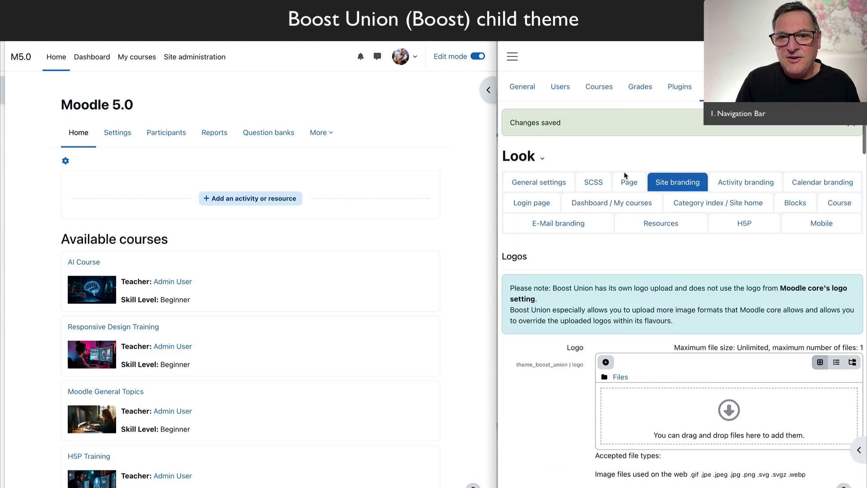
scroll(650, 303, down, 10)
scroll(650, 302, down, 15)
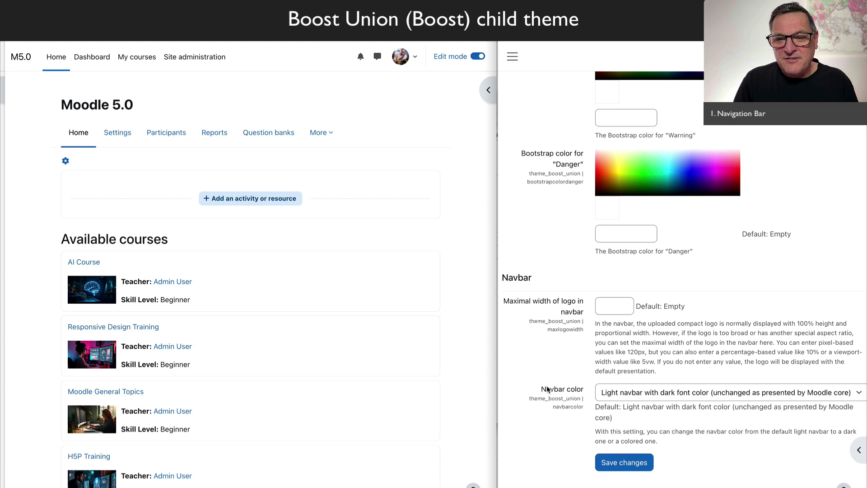
click(654, 393)
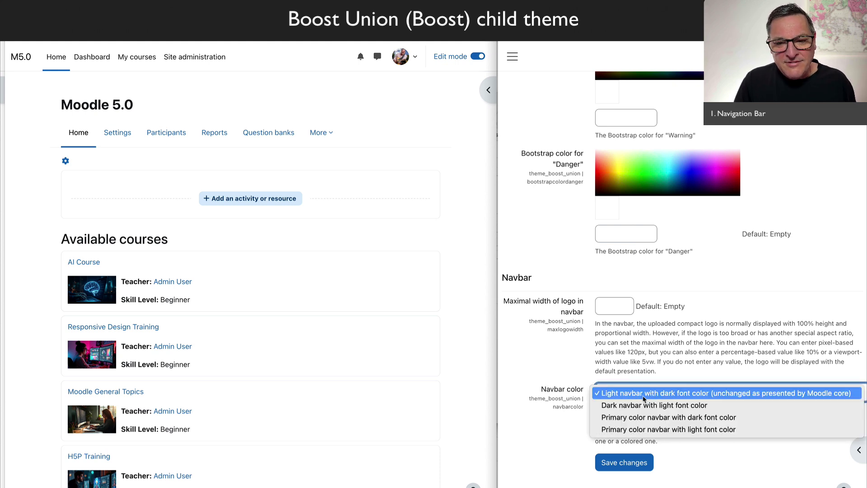
click(639, 406)
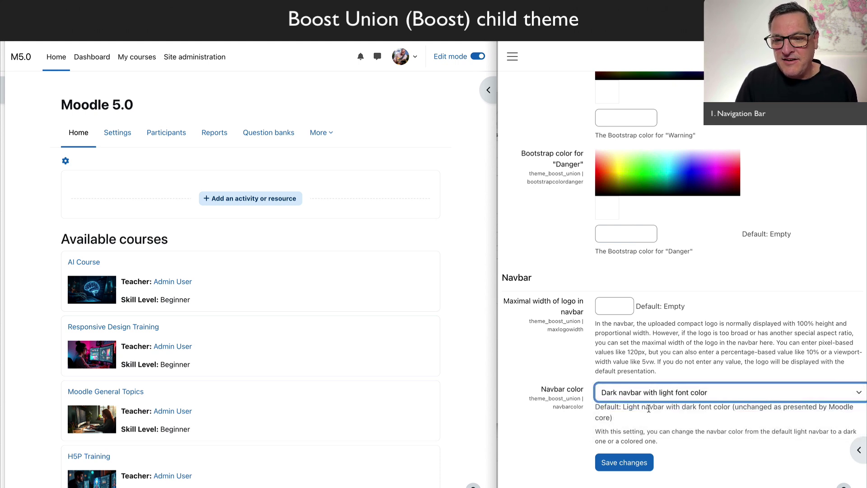
click(306, 89)
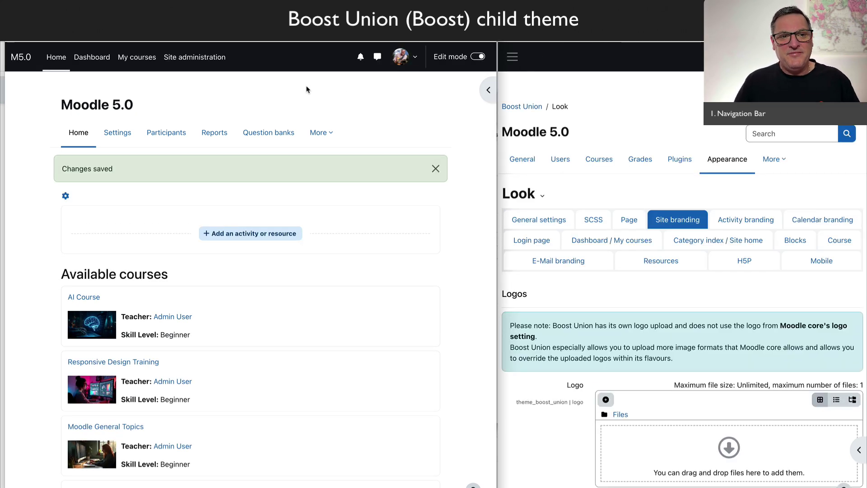
- Save Navbar color as 'Primary color navbar with dark font color' and reload the site home
scroll(706, 186, down, 15)
scroll(705, 185, down, 5)
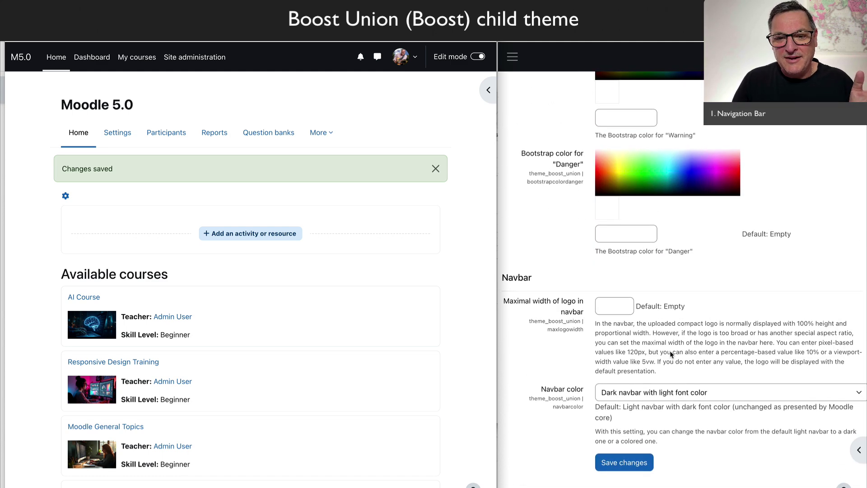
scroll(638, 375, up, 10)
scroll(638, 376, down, 3)
scroll(638, 375, down, 3)
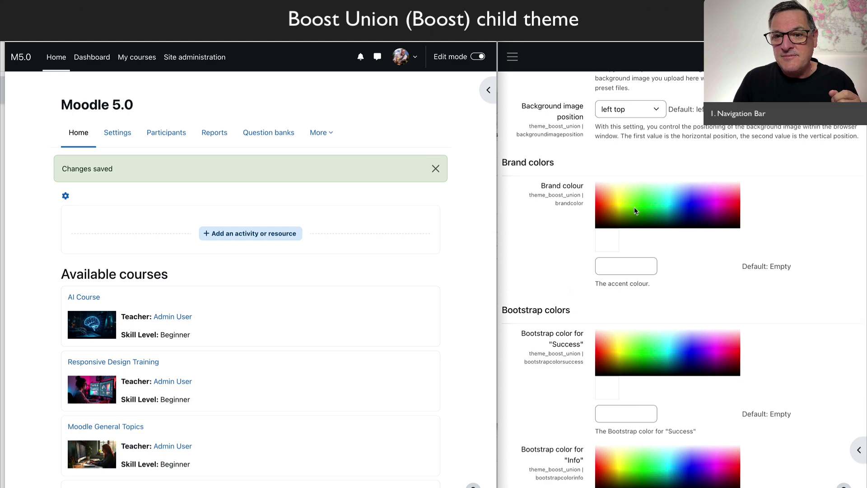
scroll(554, 369, down, 12)
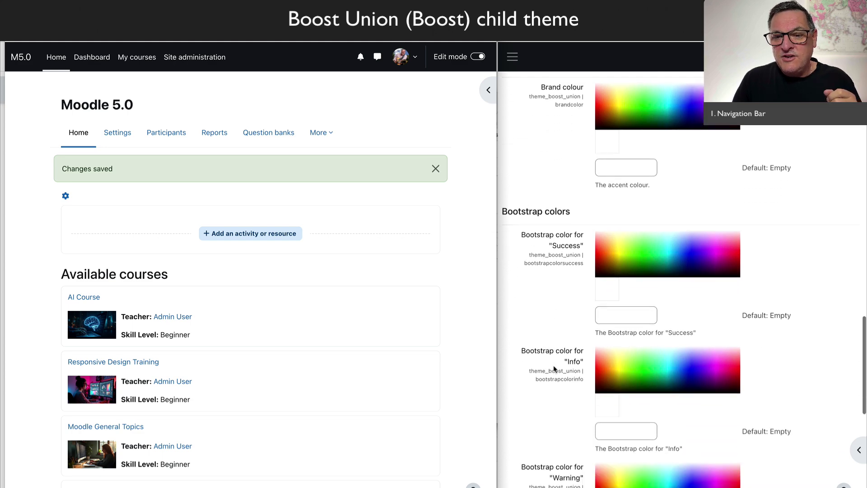
scroll(554, 369, down, 4)
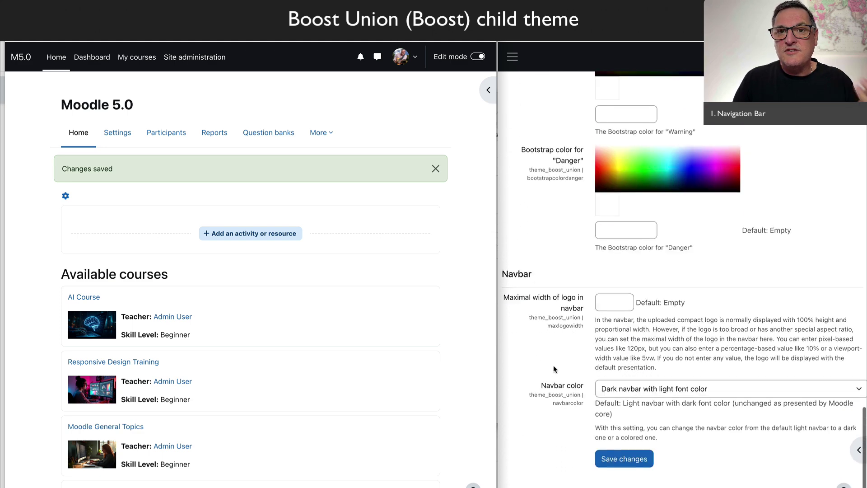
click(633, 396)
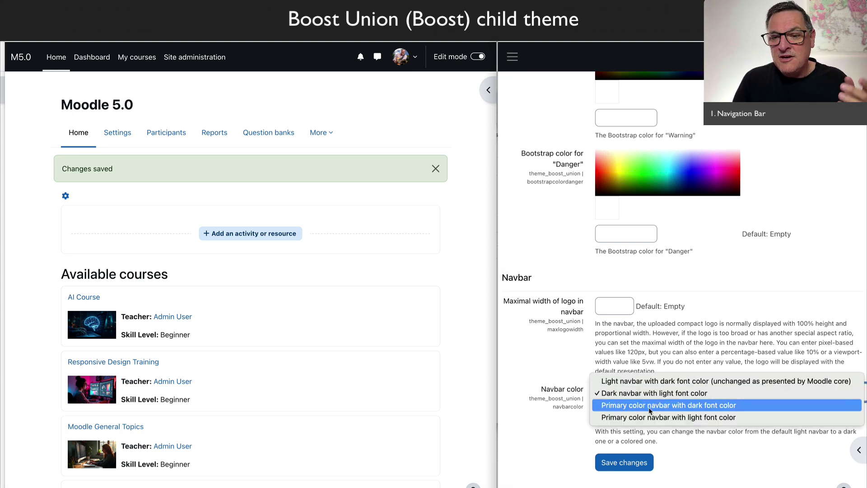
click(649, 408)
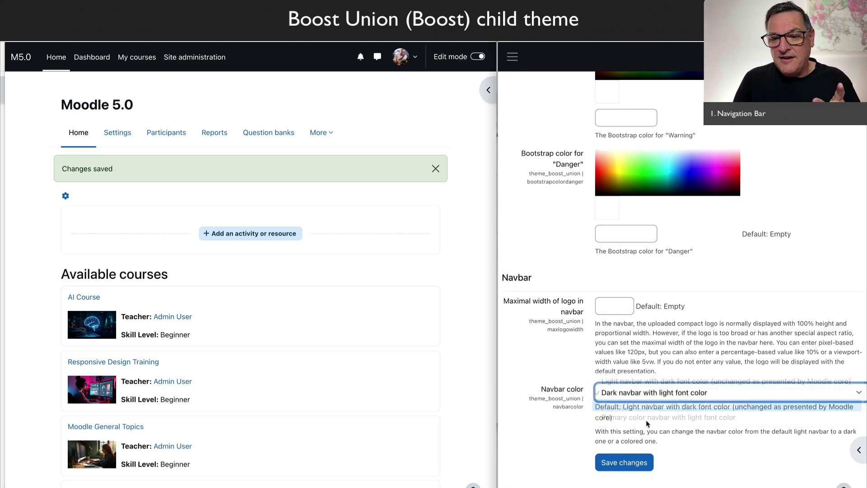
key(Return)
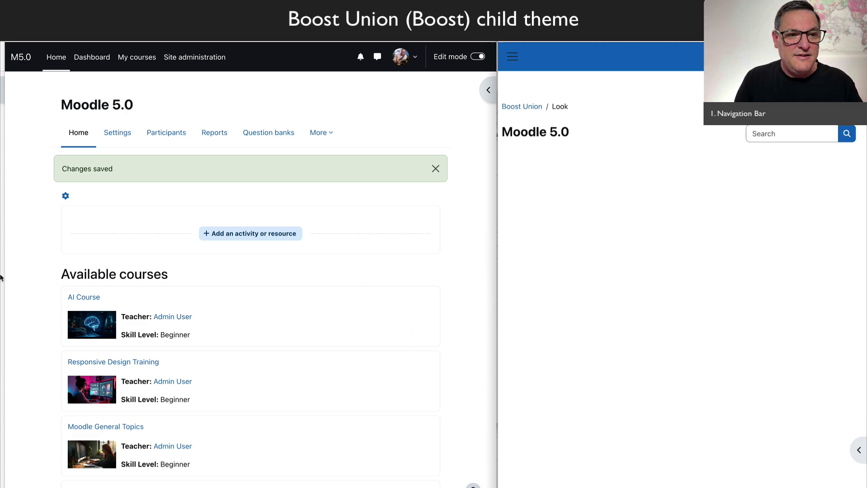
key(super+r)
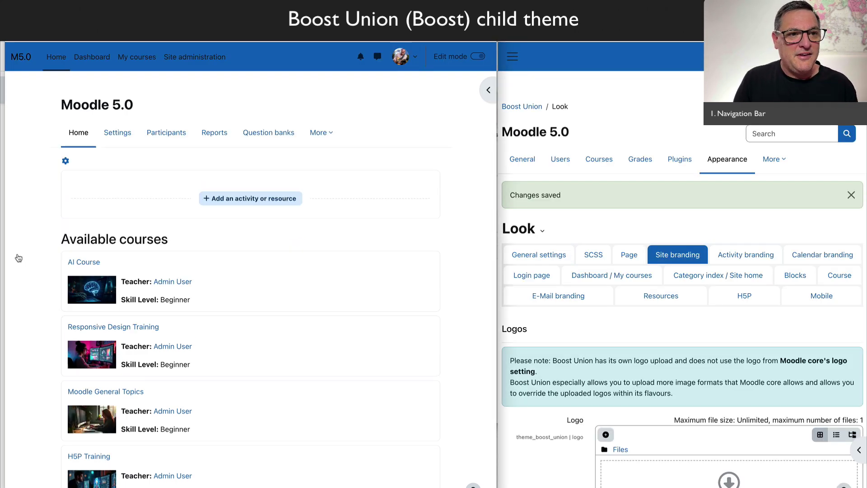
- Switch Navbar color to 'Primary color navbar with light font color' and save
scroll(610, 372, down, 20)
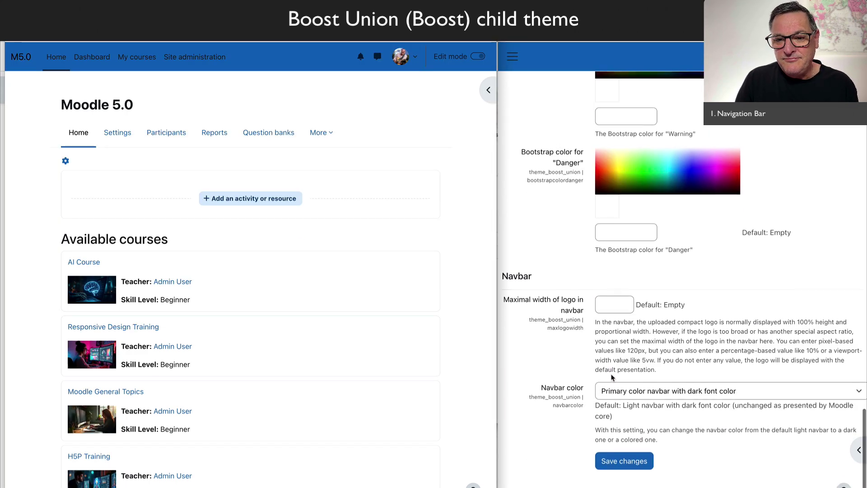
click(616, 396)
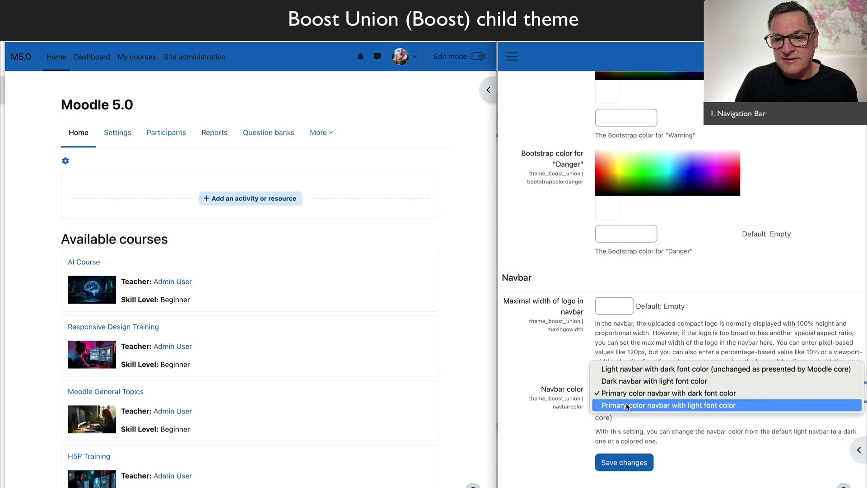
click(629, 405)
click(629, 465)
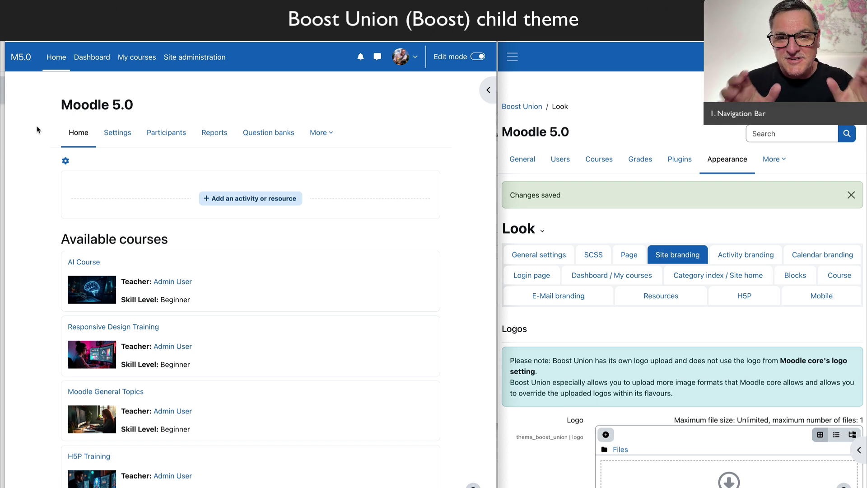
- Move through the General settings and SCSS tabs to Page, showing the 830px content width
click(587, 229)
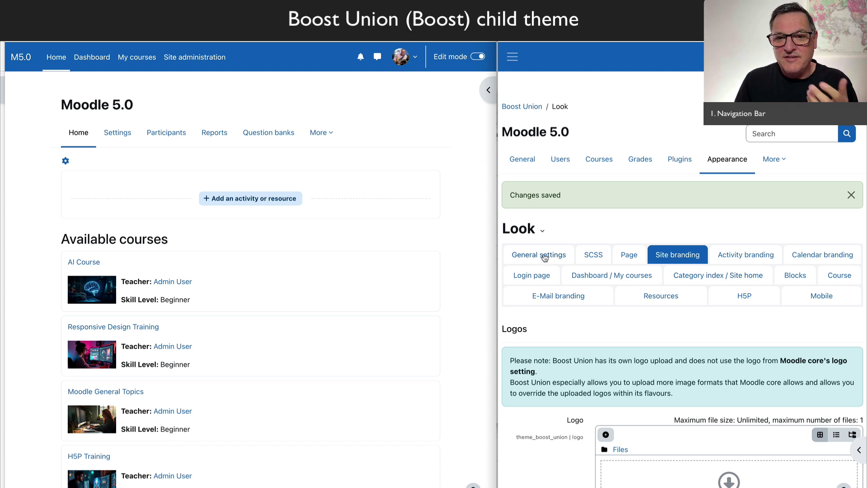
click(541, 256)
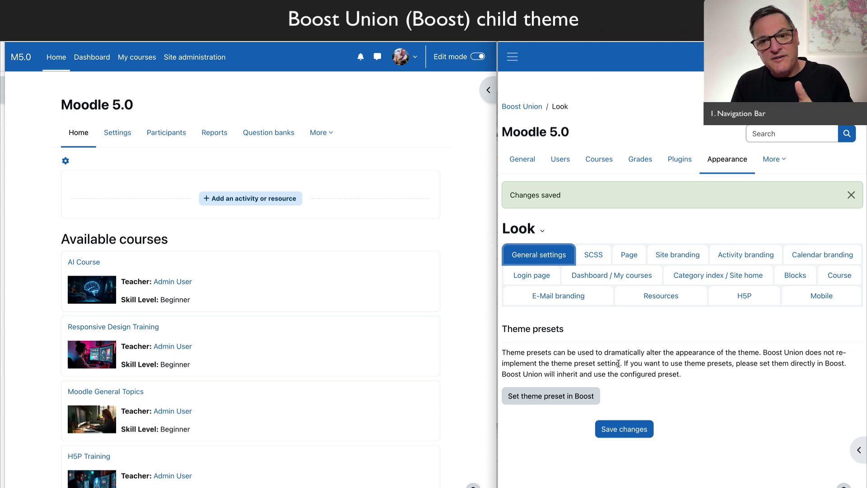
click(591, 255)
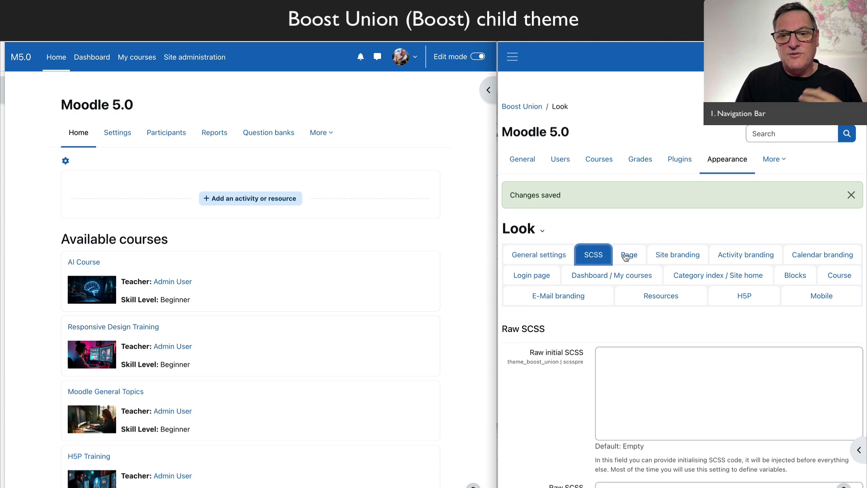
right_click(625, 256)
click(624, 255)
click(628, 256)
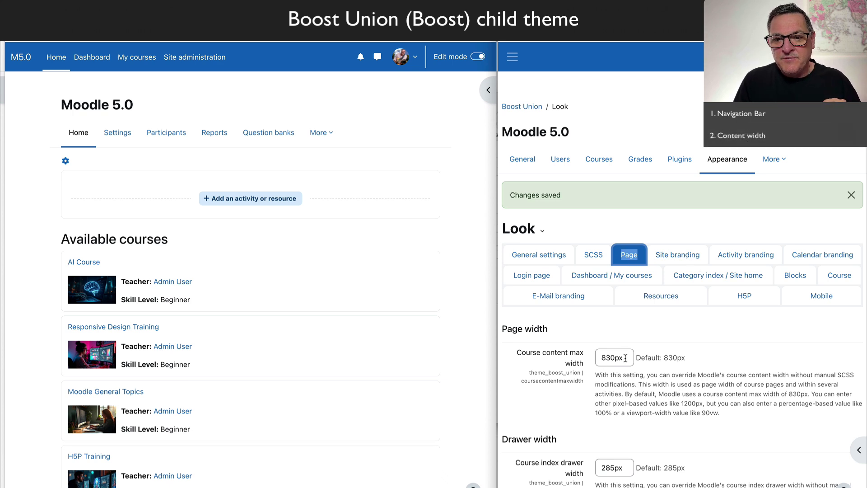
- Replace the 830px Course content max width with 100% and save the setting
click(625, 357)
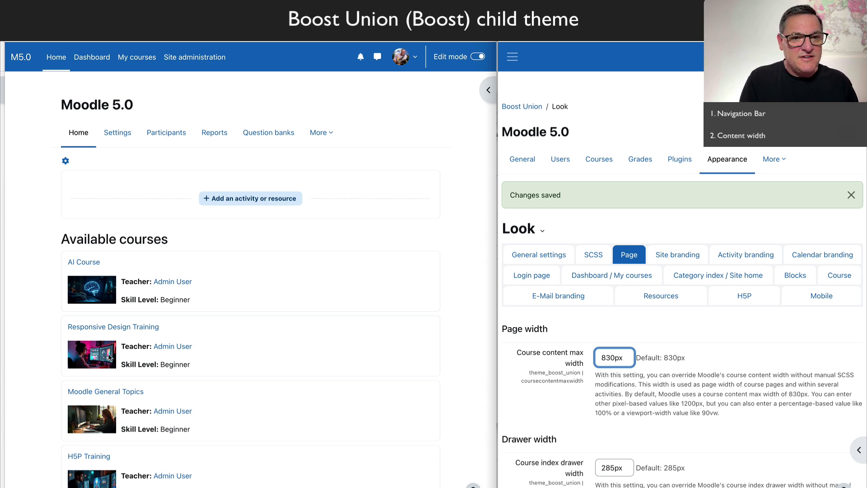
click(475, 270)
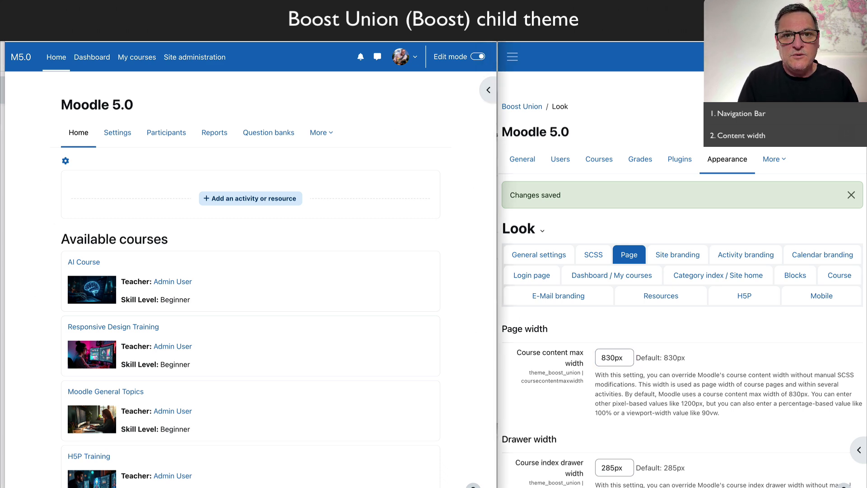
key(ctrl+alt+Return)
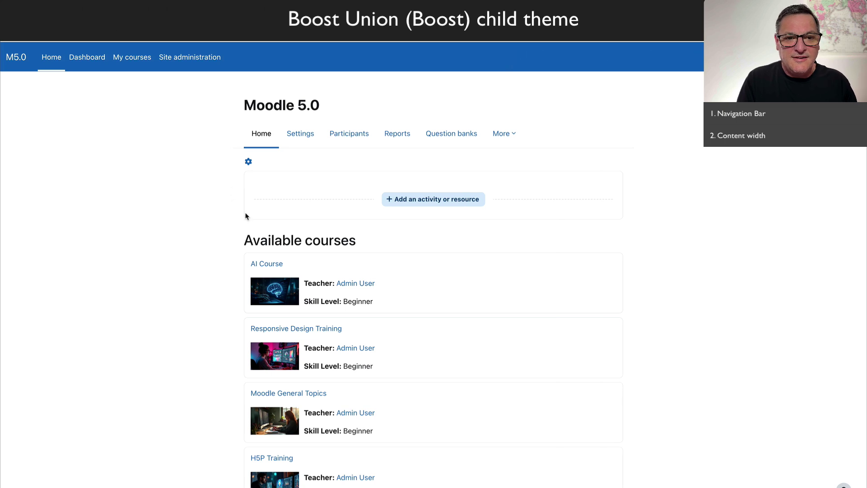
key(ctrl+alt+BackSpace)
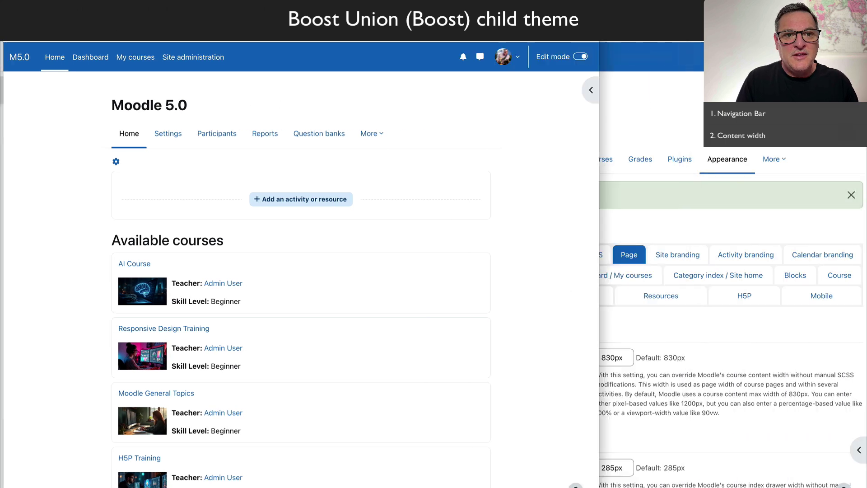
click(622, 360)
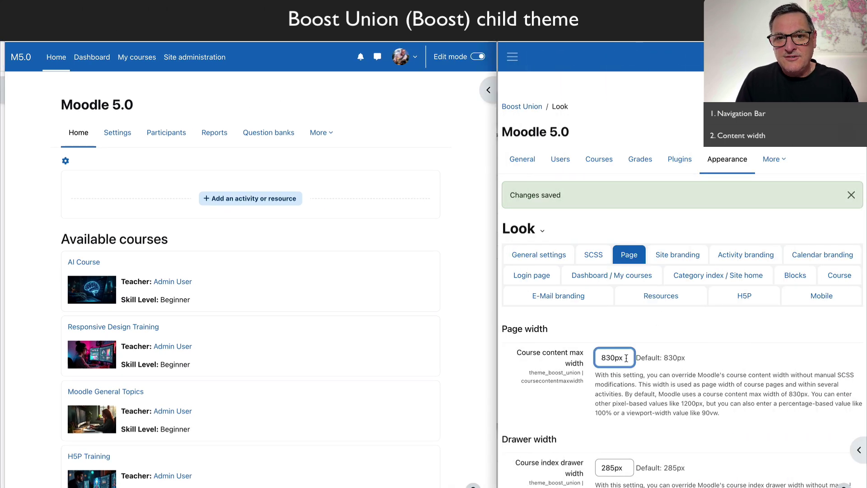
drag(626, 358, 586, 360)
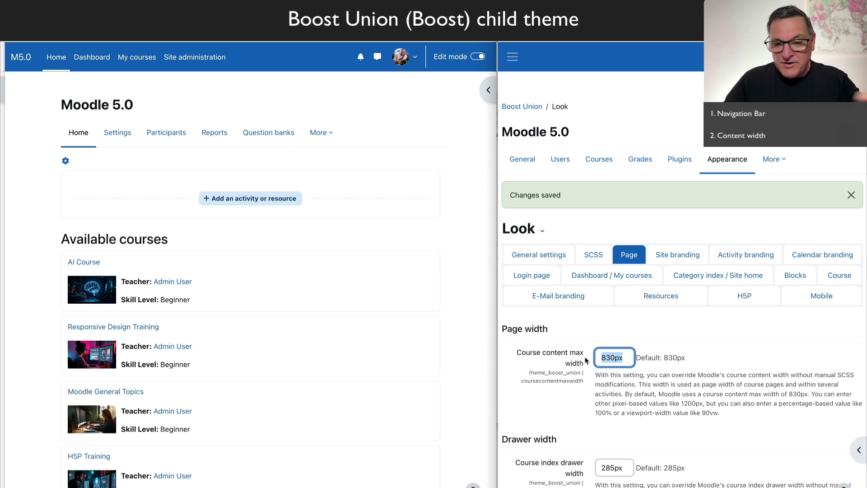
text(100)
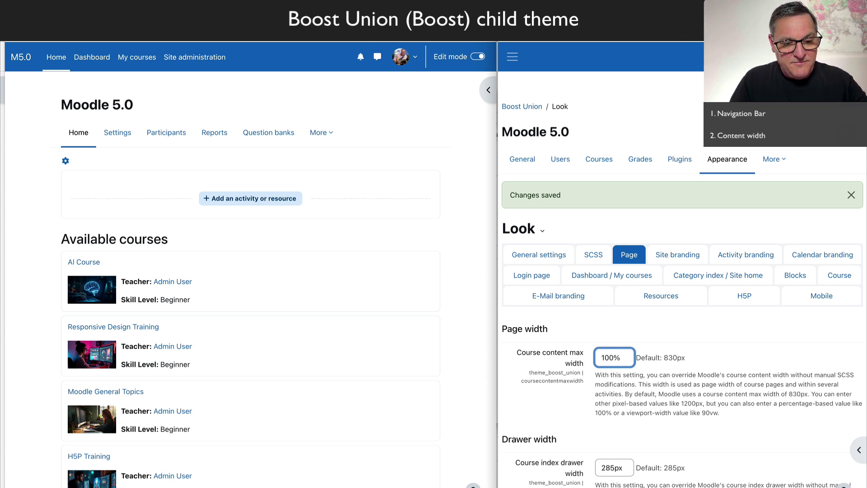
drag(598, 358, 641, 368)
scroll(643, 404, down, 3)
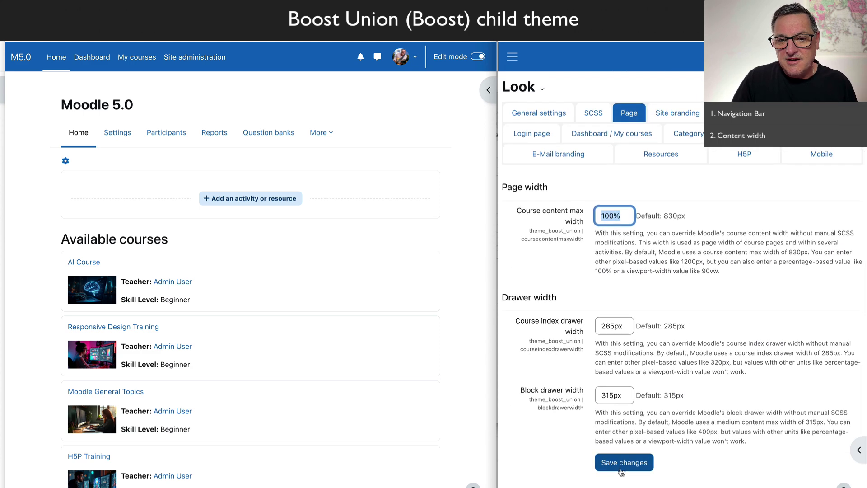
click(623, 462)
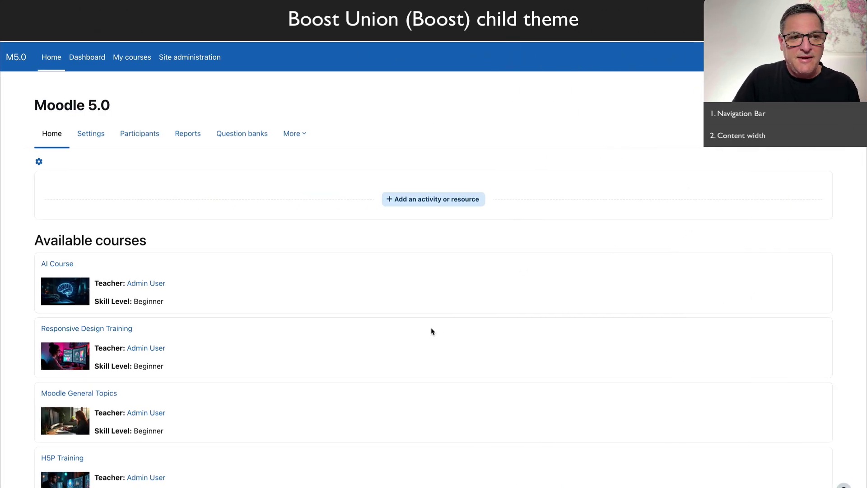
- Toggle the blocks drawer open and closed, reload the settings, and switch to Login page
scroll(427, 312, down, 3)
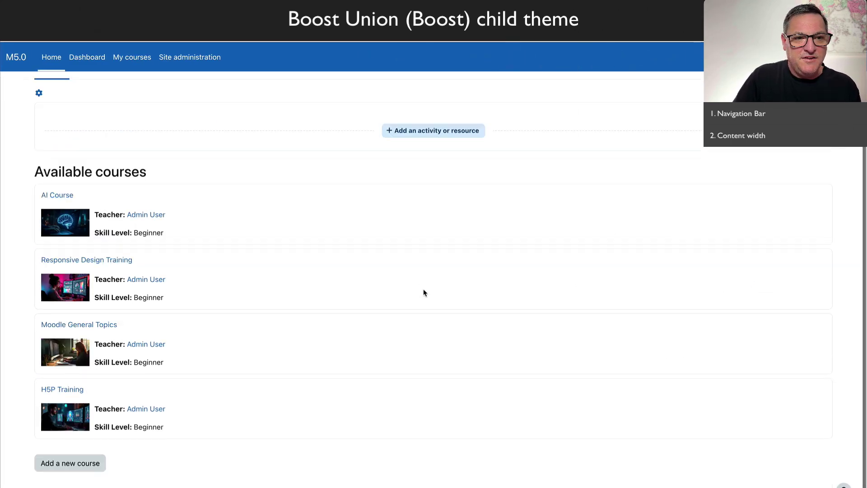
scroll(424, 293, up, 3)
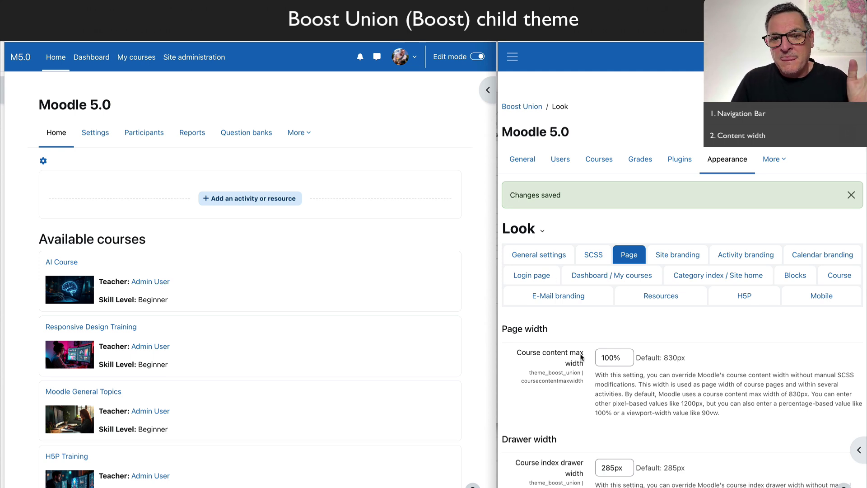
scroll(709, 381, down, 5)
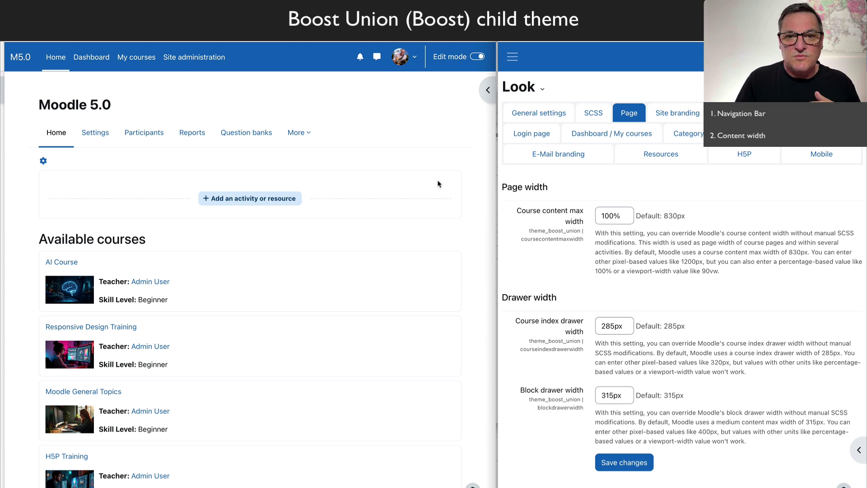
click(489, 89)
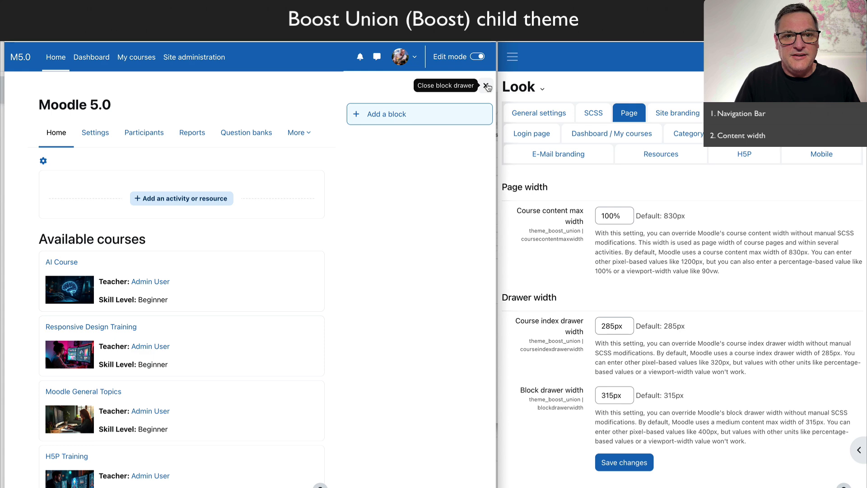
click(486, 86)
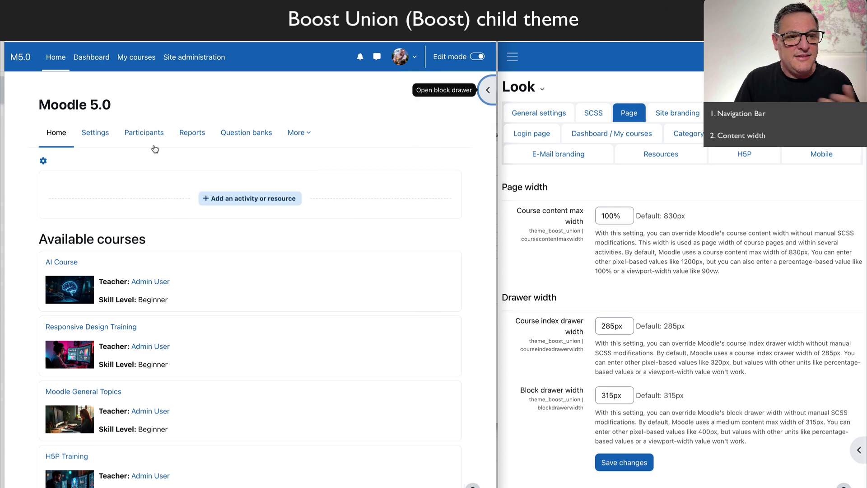
key(Return)
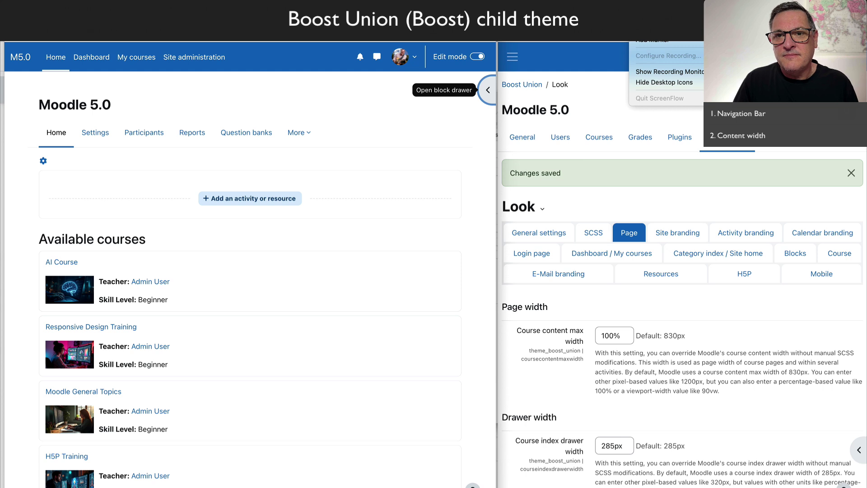
click(531, 253)
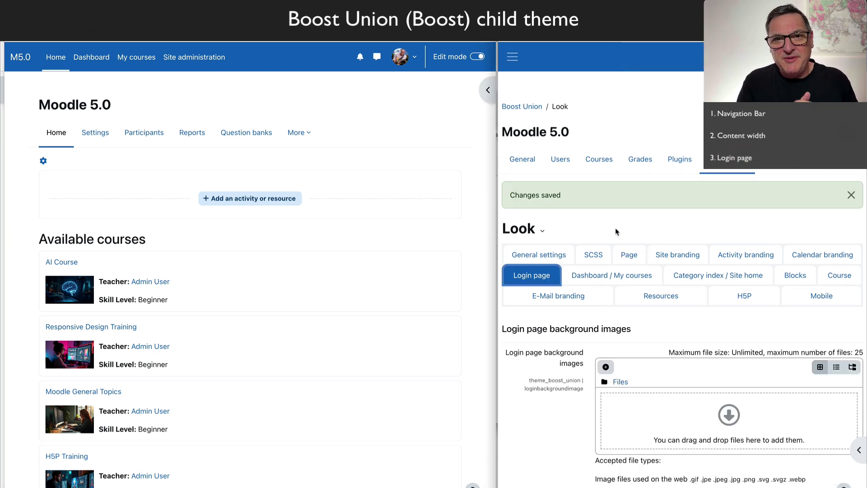
scroll(615, 231, down, 3)
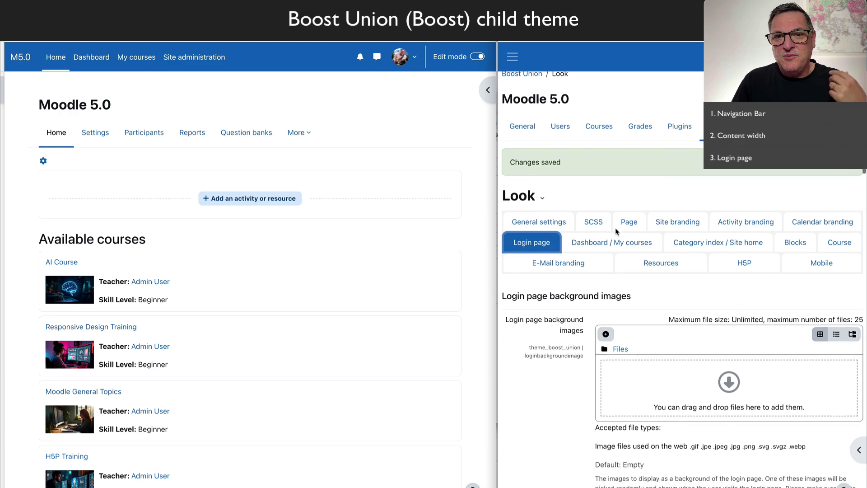
scroll(615, 232, up, 3)
scroll(616, 231, down, 10)
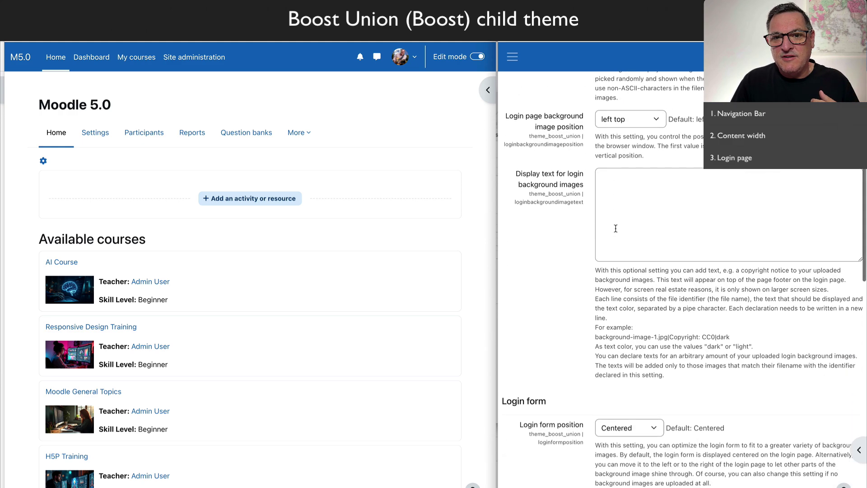
scroll(616, 228, up, 4)
scroll(615, 229, down, 12)
scroll(615, 231, down, 5)
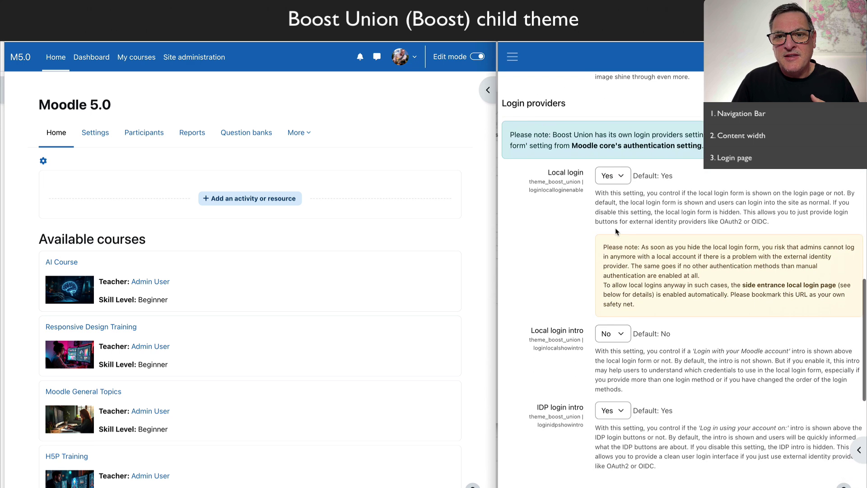
scroll(615, 232, down, 10)
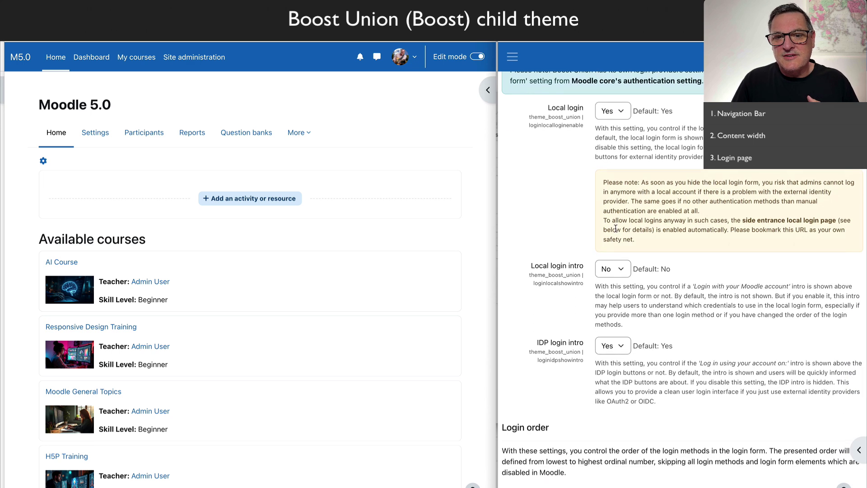
scroll(615, 231, up, 20)
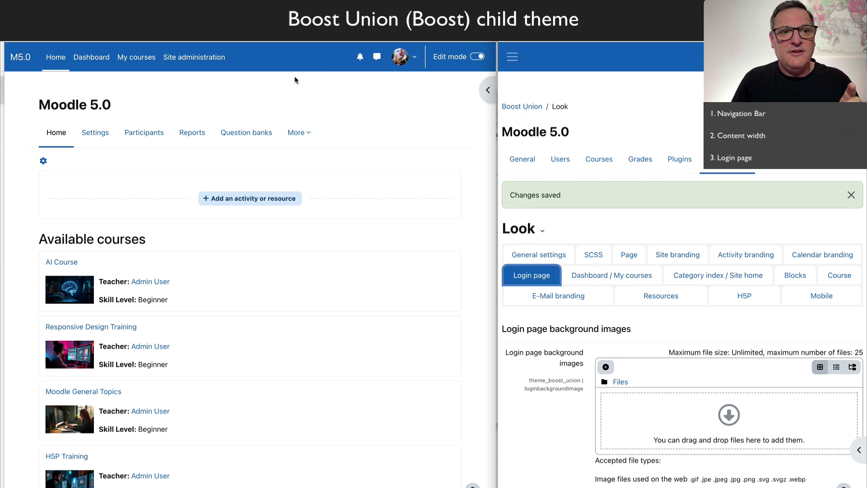
- Load the Moodle site URL in a new Incognito window to see the plain login page
click(244, 28)
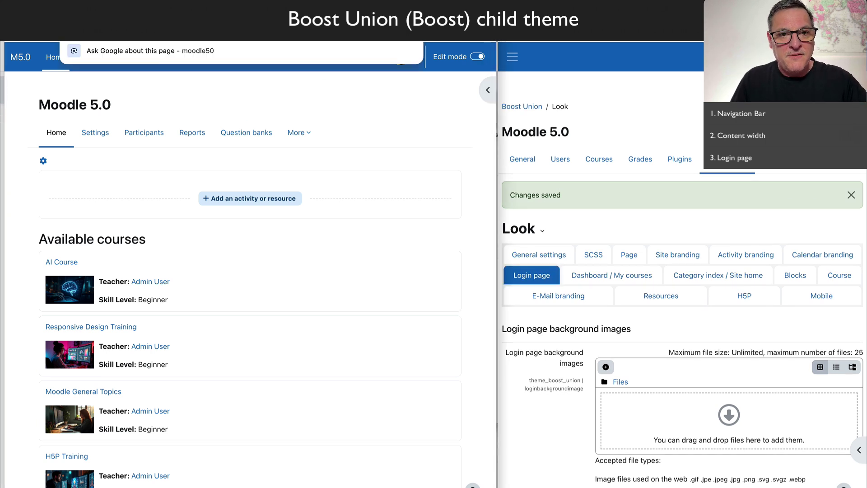
click(486, 28)
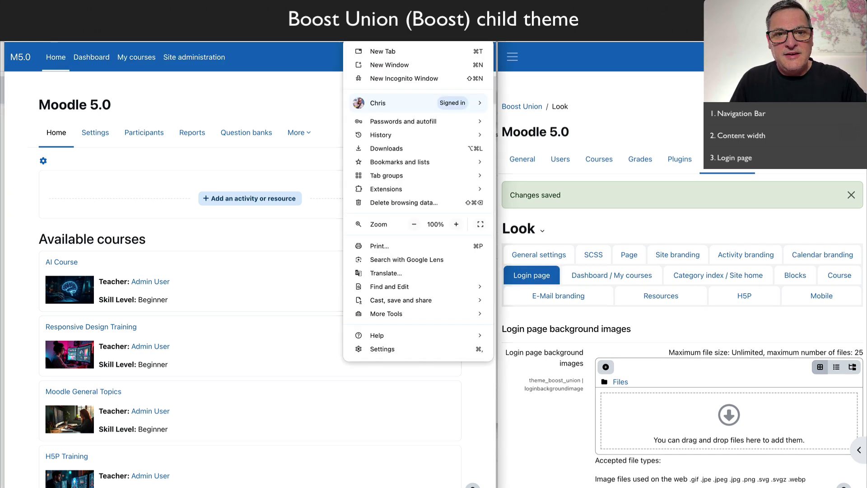
click(418, 78)
key(super+v)
key(Return)
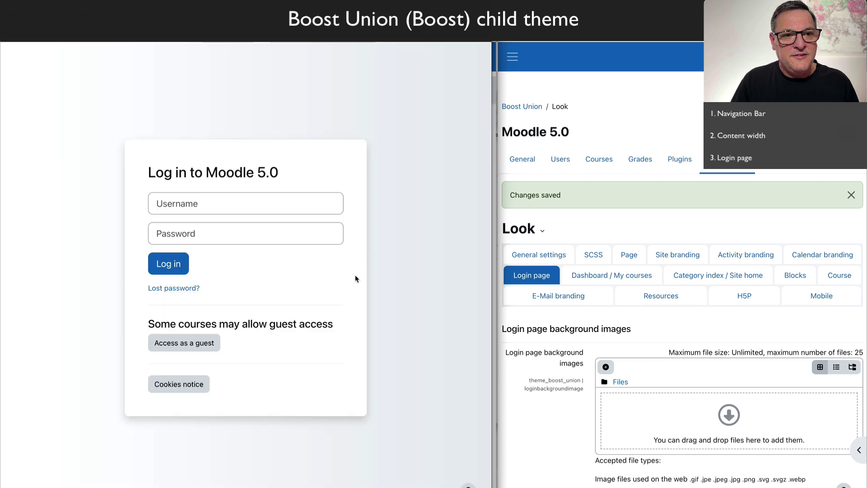
scroll(562, 353, down, 3)
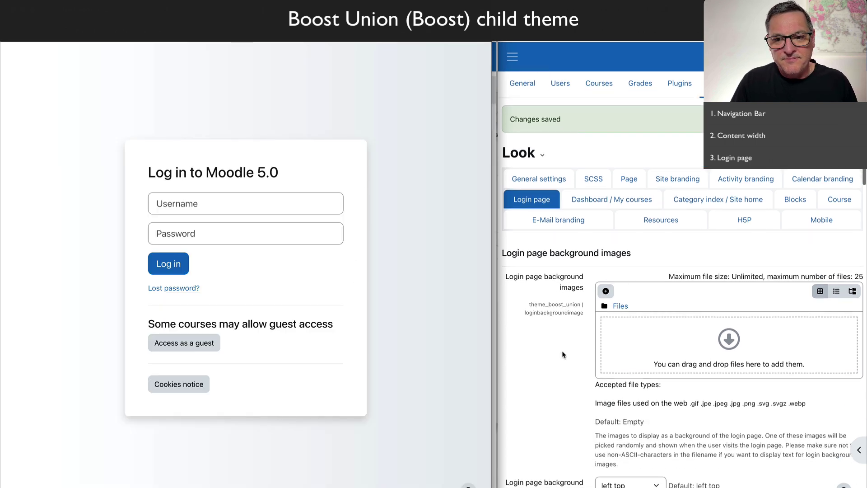
scroll(562, 354, down, 3)
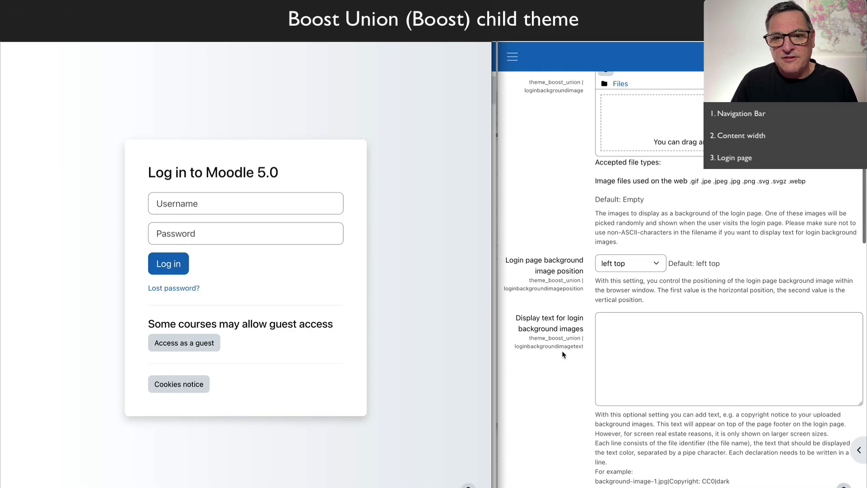
scroll(631, 261, up, 2)
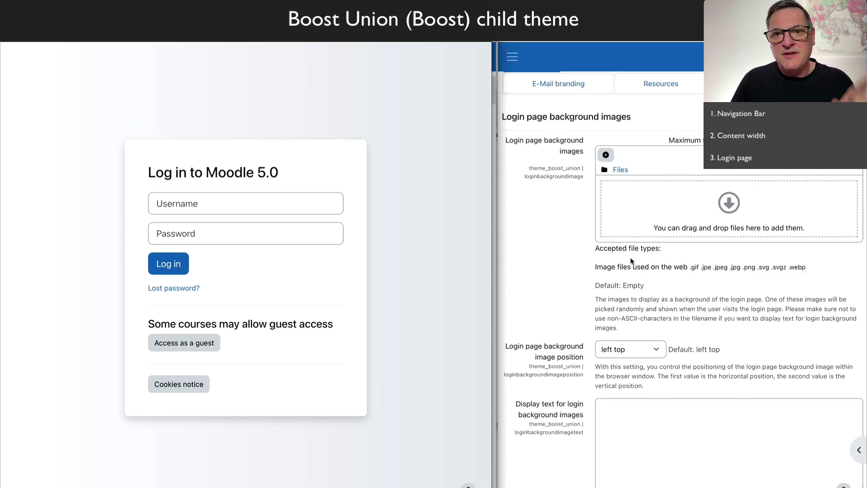
- Add the first brain image from recent files as the Login page background image
click(728, 204)
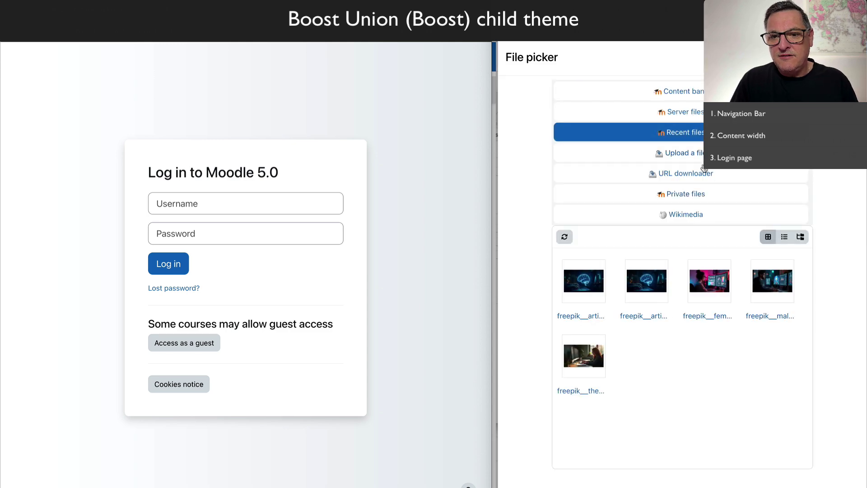
click(588, 280)
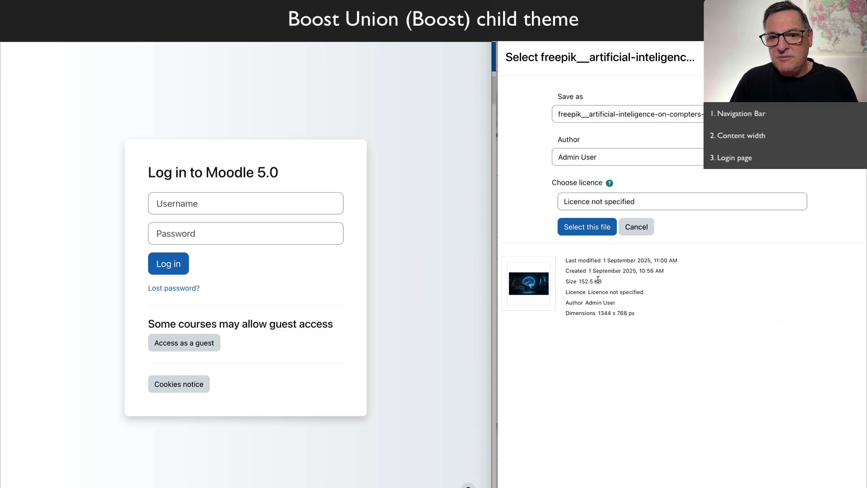
click(594, 233)
scroll(565, 302, down, 10)
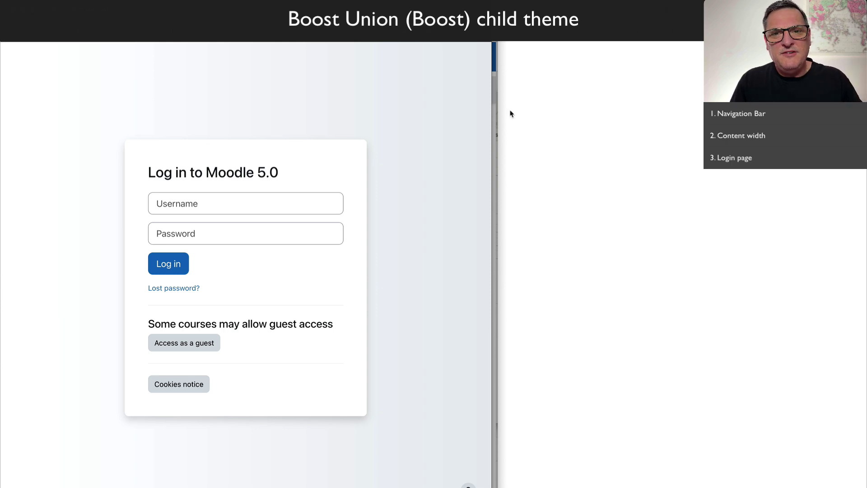
scroll(555, 417, down, 5)
- Set the login background image position to center
scroll(555, 417, down, 3)
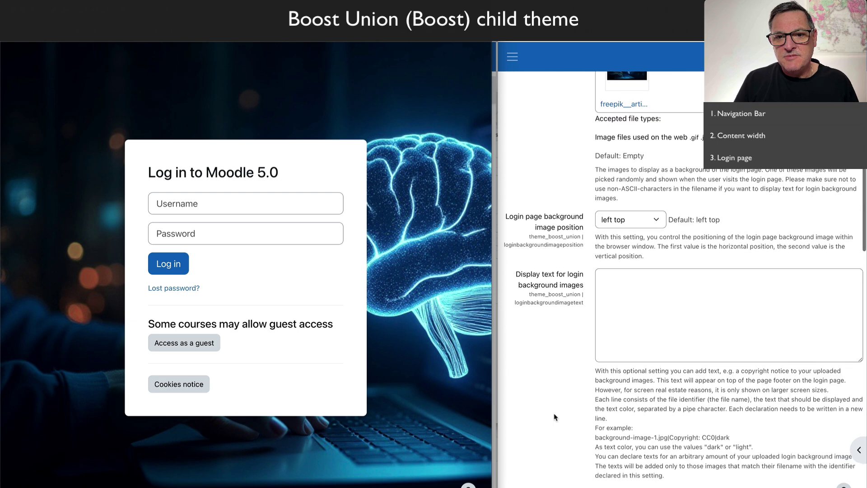
click(616, 219)
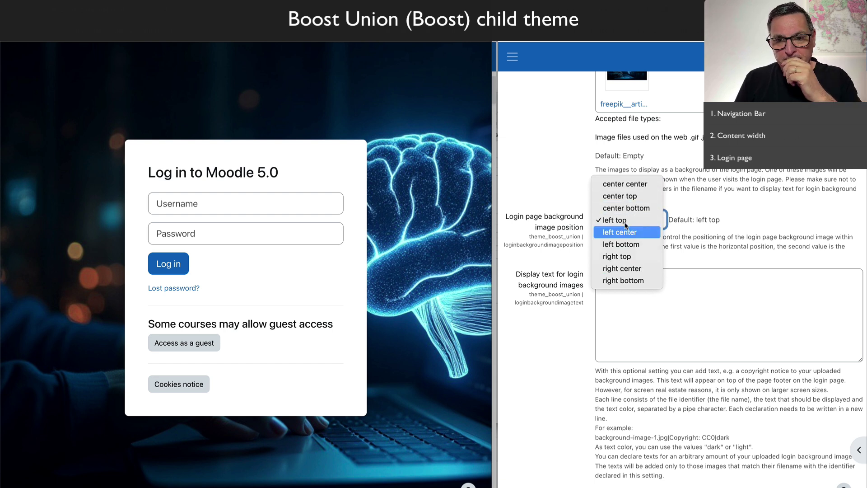
click(631, 186)
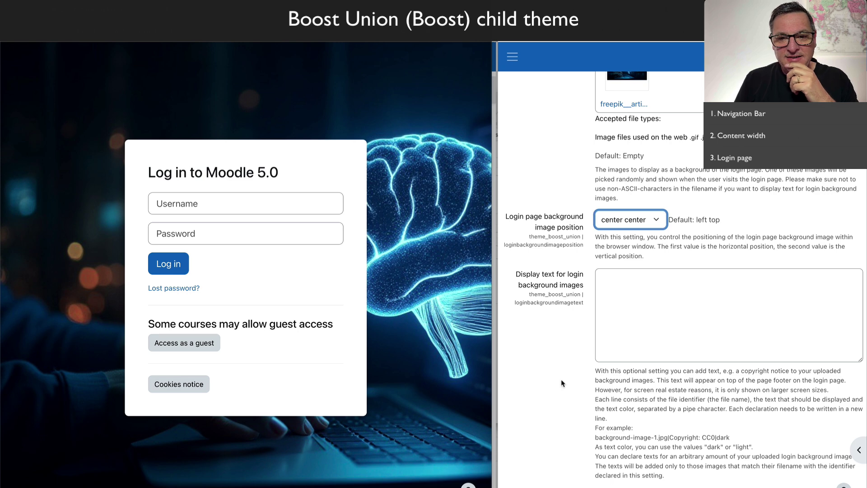
scroll(587, 357, down, 3)
scroll(561, 381, up, 5)
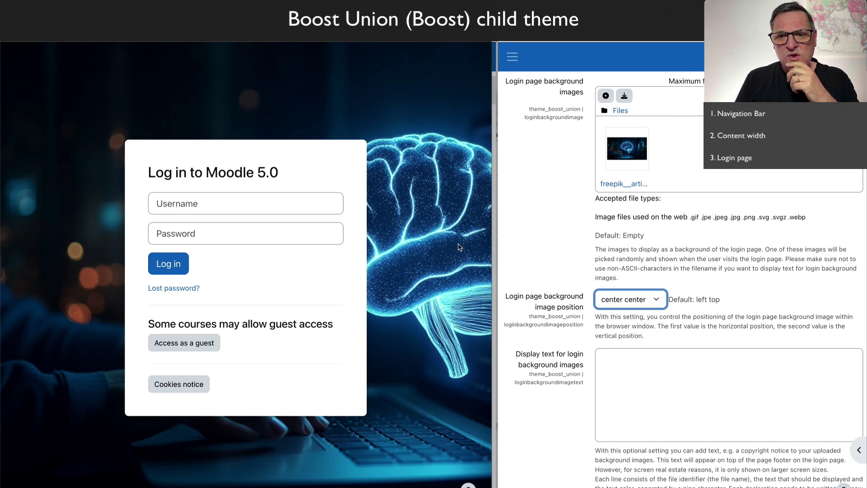
scroll(571, 338, down, 8)
scroll(571, 339, down, 2)
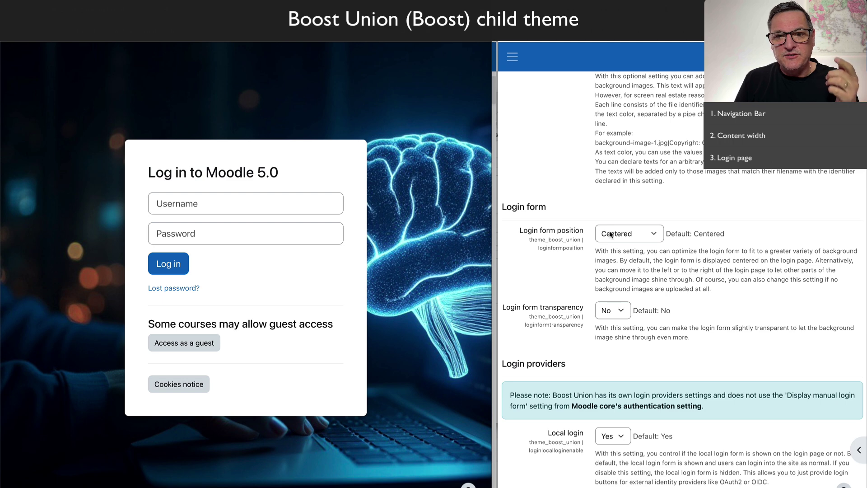
- Set Login form position to left and background image position to right center
click(610, 234)
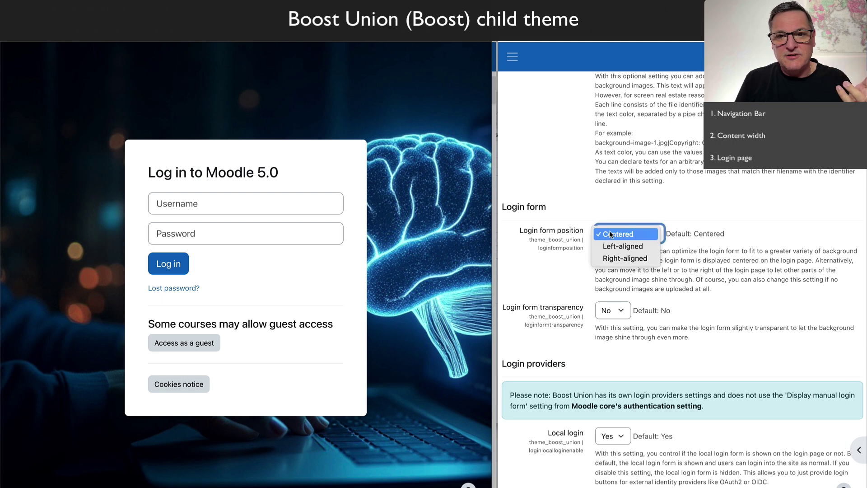
click(622, 246)
scroll(550, 250, up, 10)
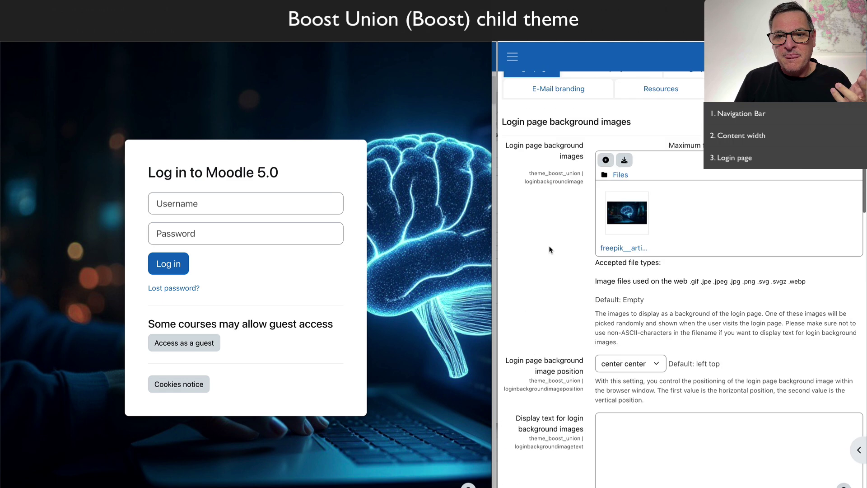
scroll(550, 250, down, 6)
click(620, 188)
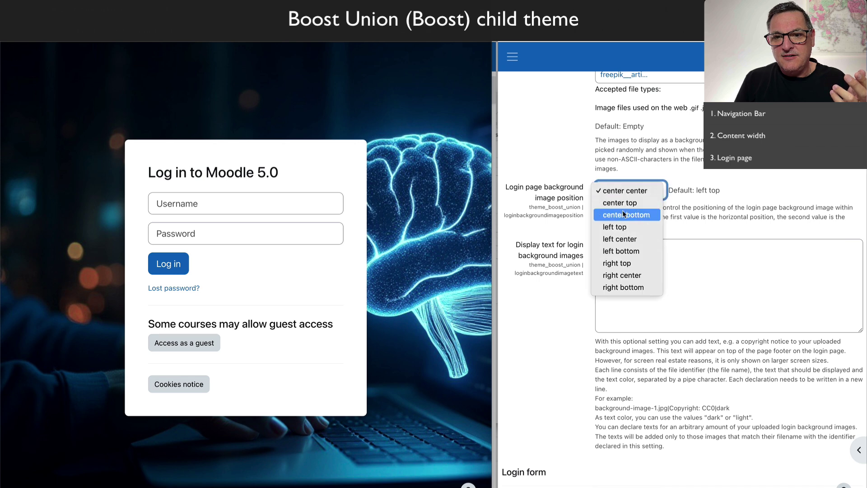
click(621, 274)
scroll(621, 274, down, 15)
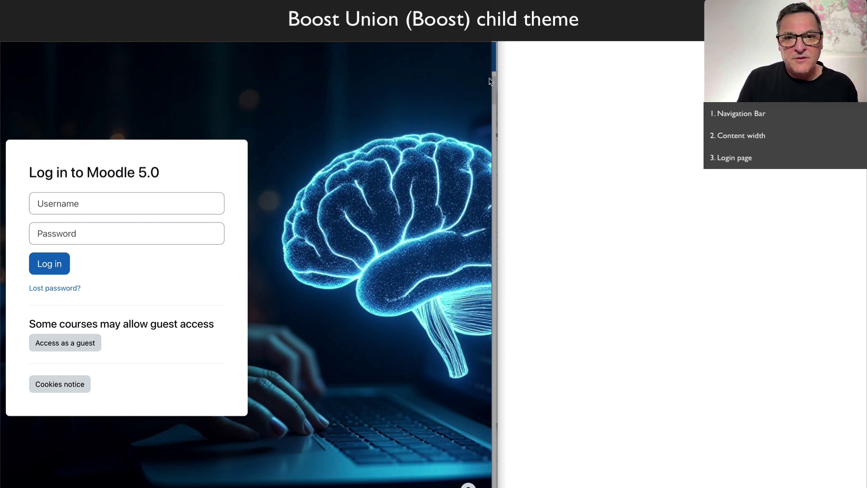
- Widen the login preview to full width, then drag the divider back to side-by-side
drag(491, 77, 858, 77)
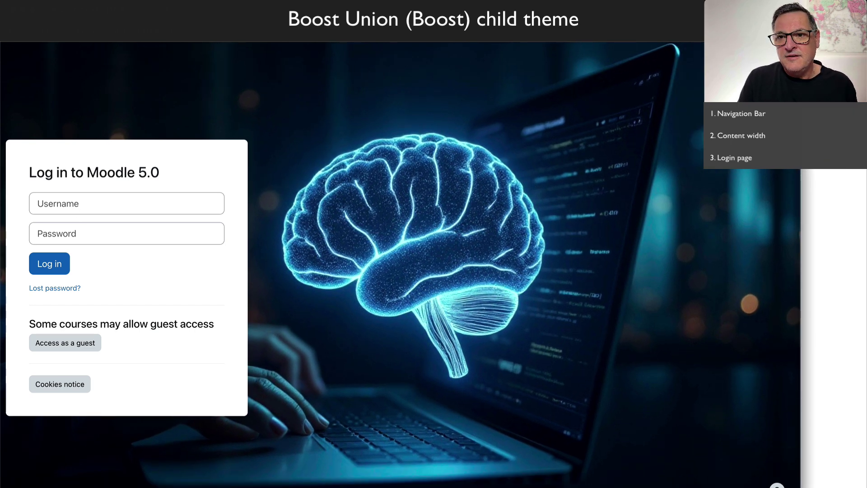
drag(802, 77, 495, 74)
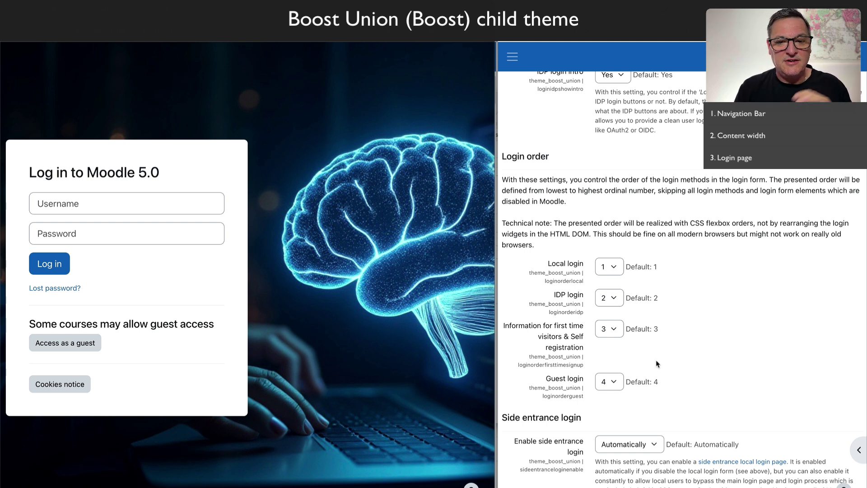
- Leave Guest login order at 4 and scroll back up the login settings
click(614, 388)
click(698, 366)
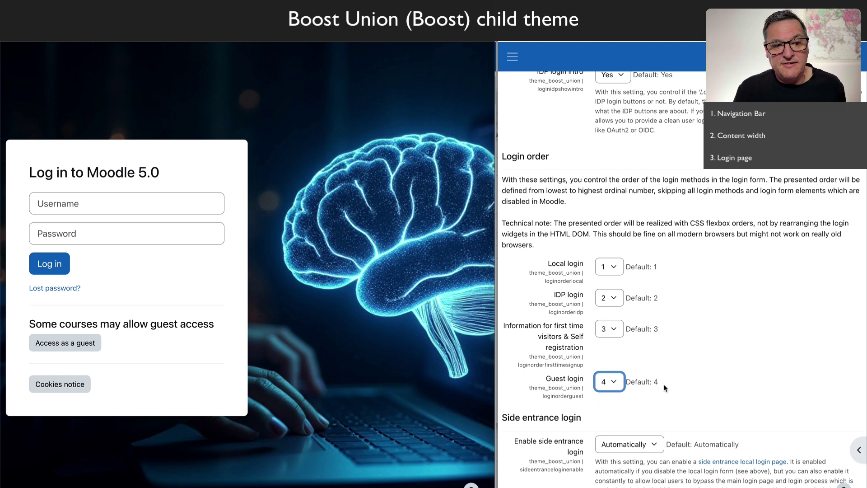
click(718, 386)
scroll(713, 386, up, 20)
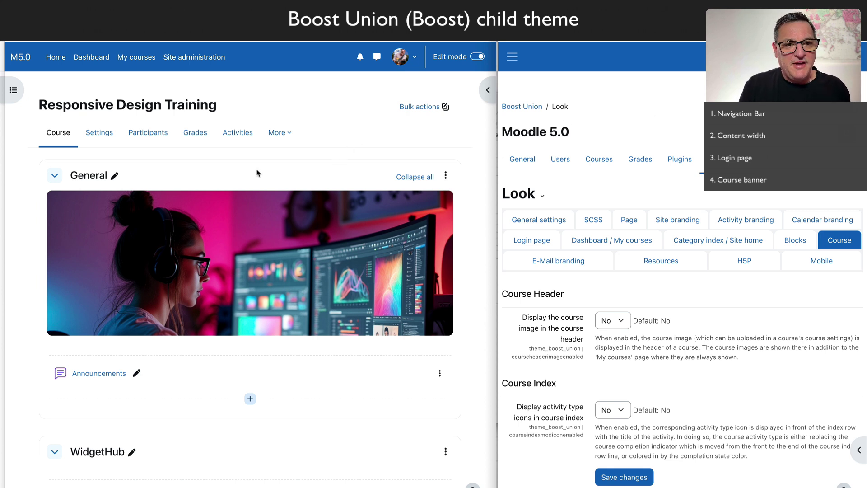
click(445, 177)
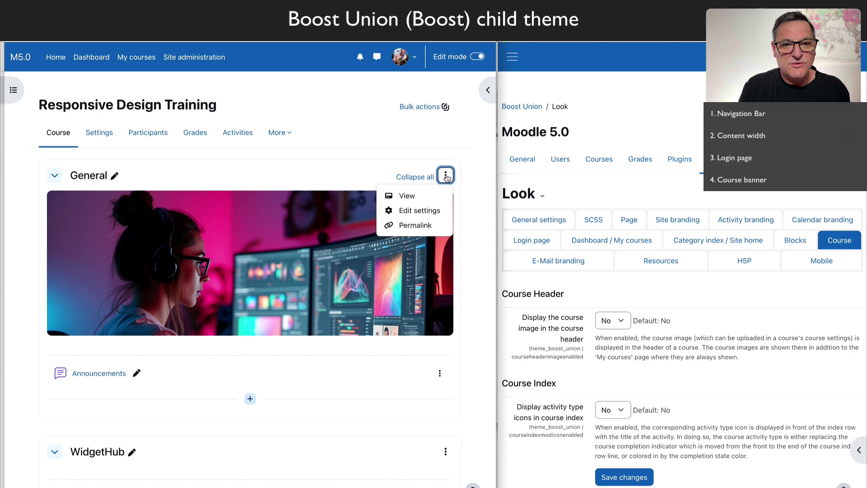
click(413, 212)
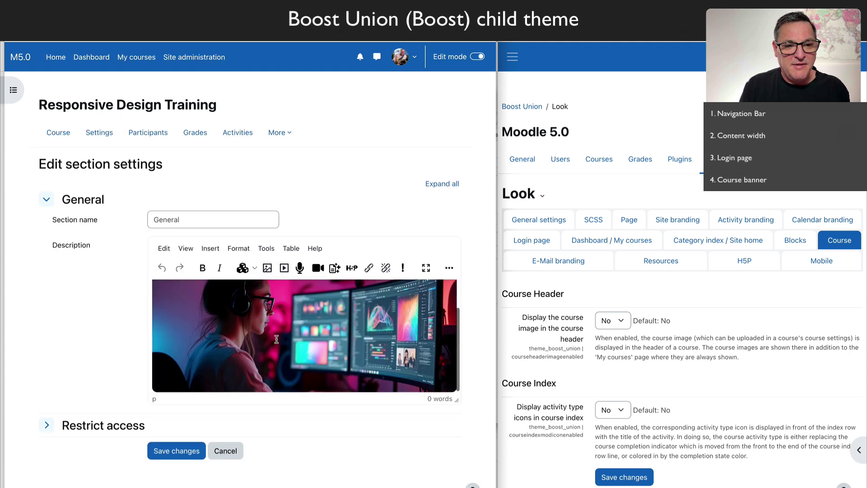
scroll(276, 338, up, 3)
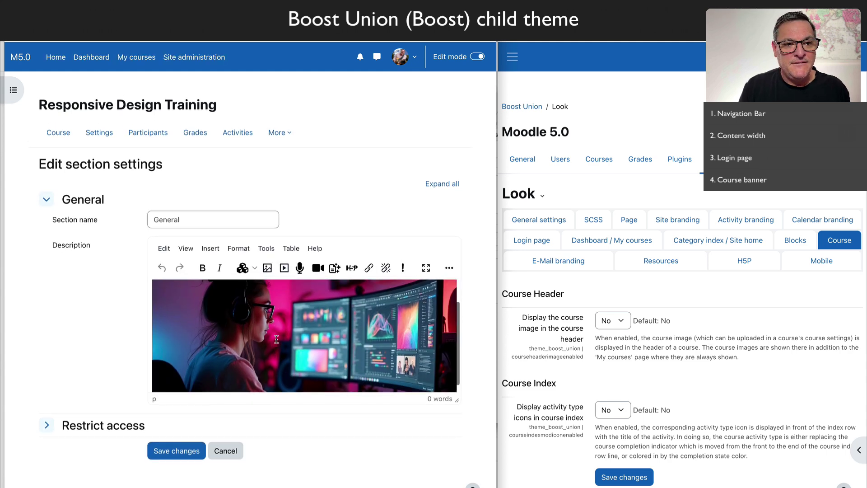
scroll(277, 339, down, 2)
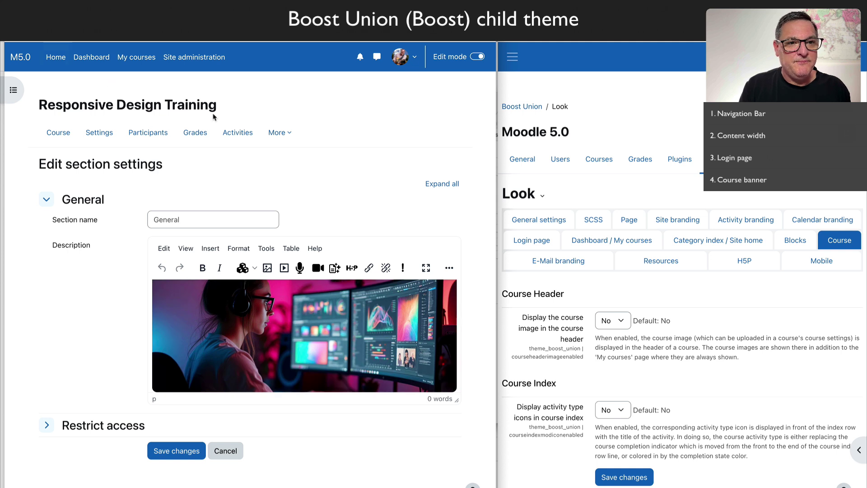
click(176, 451)
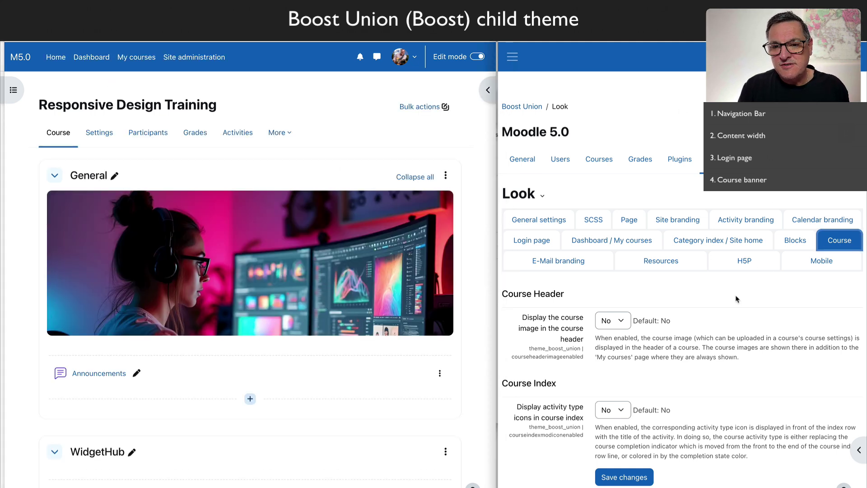
- Set 'Display the course image in the course header' to Yes and reload the course page
scroll(685, 331, down, 1)
click(614, 304)
click(613, 295)
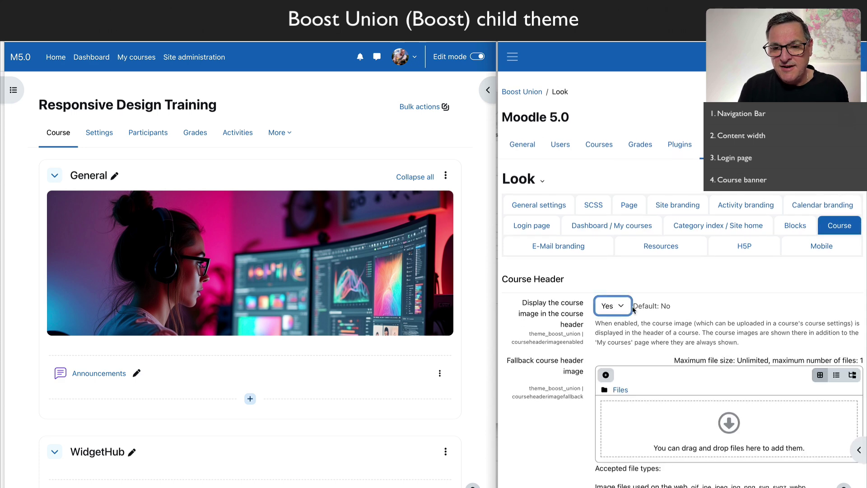
scroll(545, 444, down, 5)
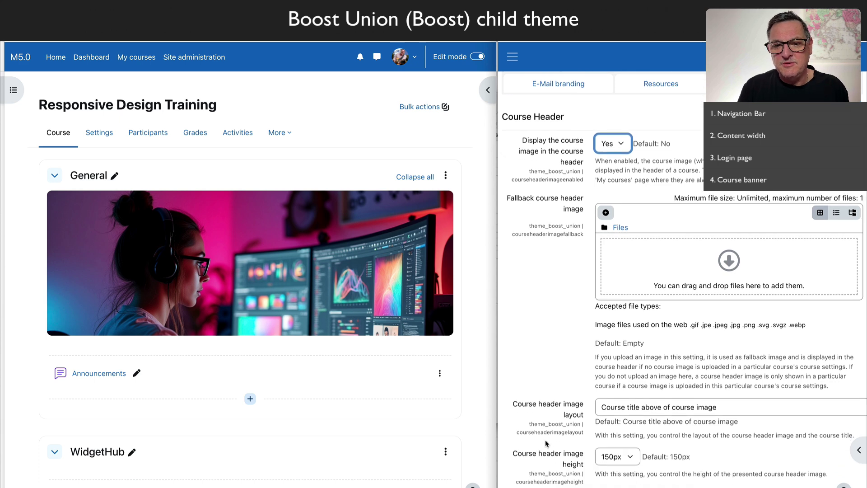
scroll(546, 444, down, 4)
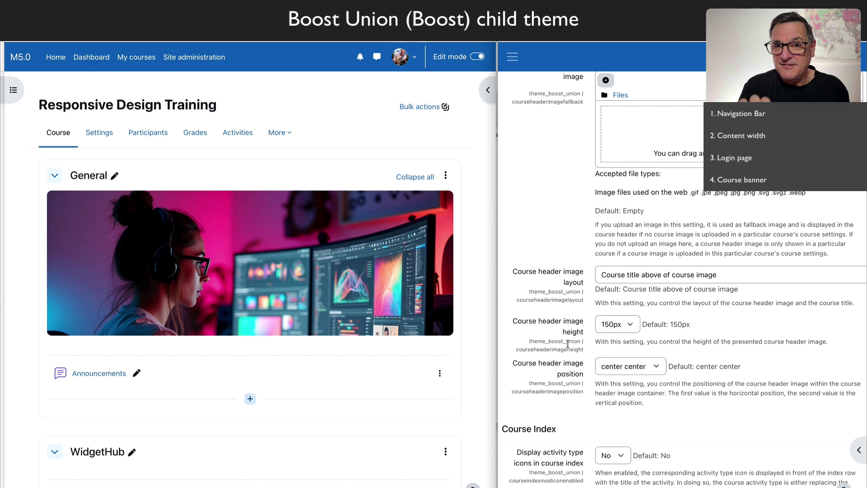
scroll(568, 343, down, 2)
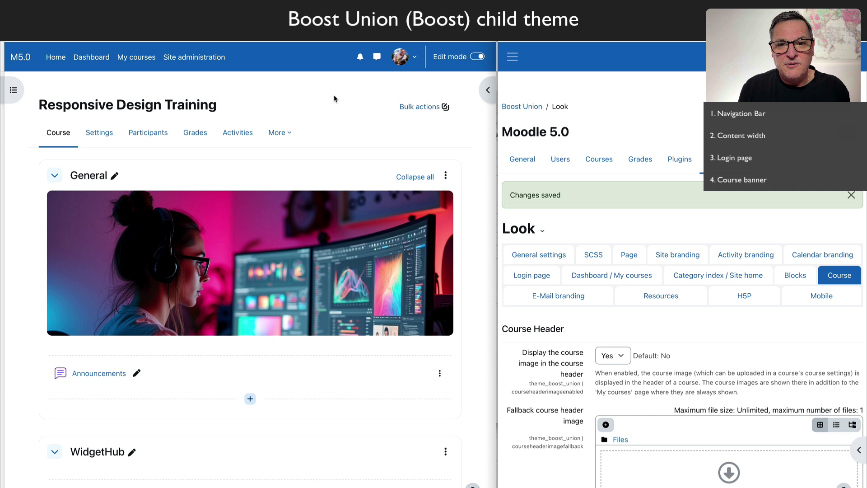
key(ctrl+r)
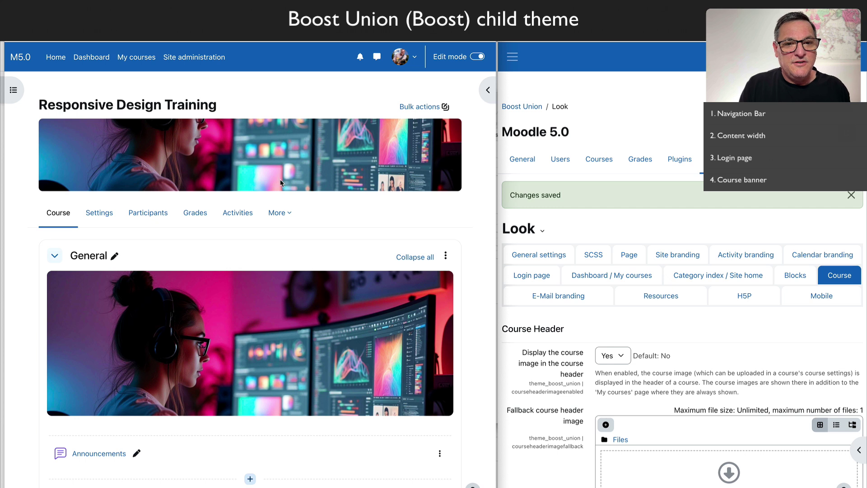
- Delete the picture from the General section's description in Edit settings and save
click(446, 255)
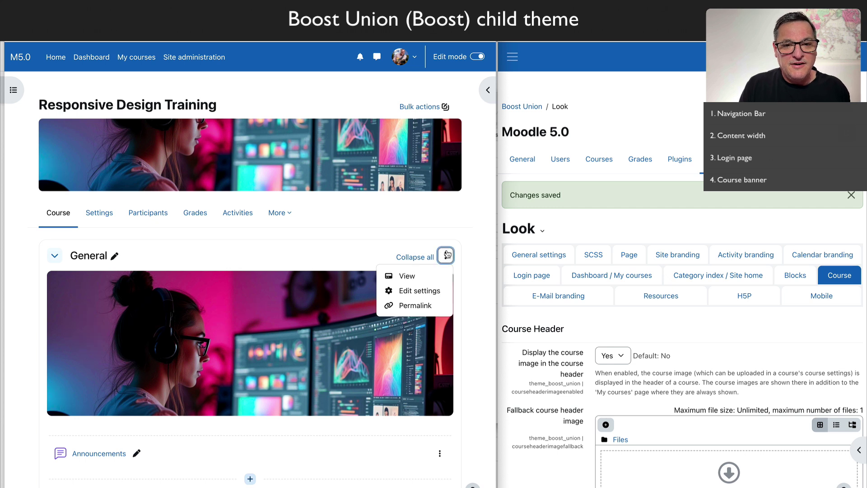
click(419, 292)
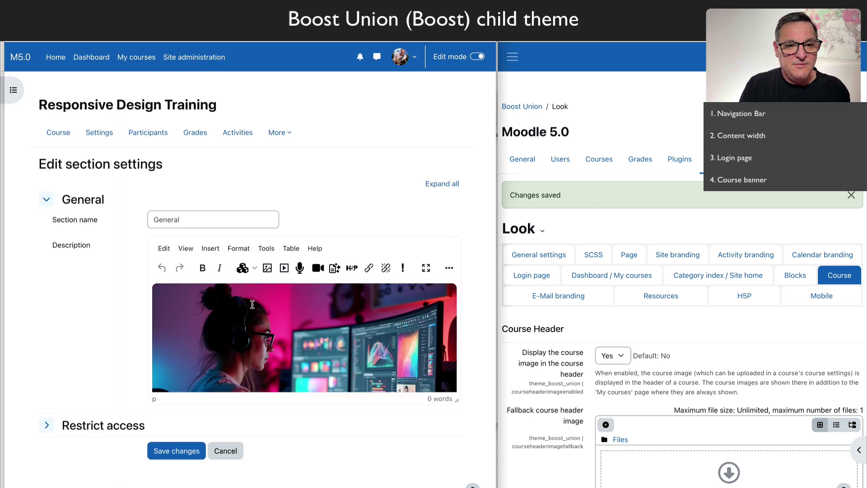
click(247, 308)
key(Delete)
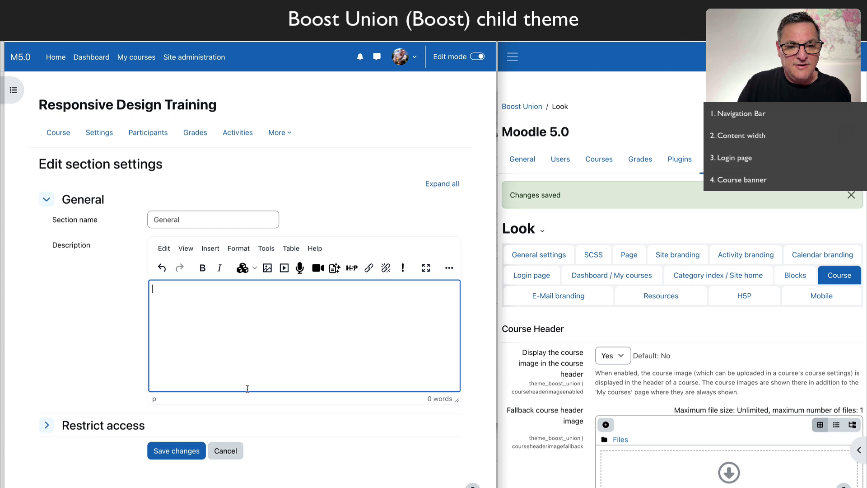
click(183, 451)
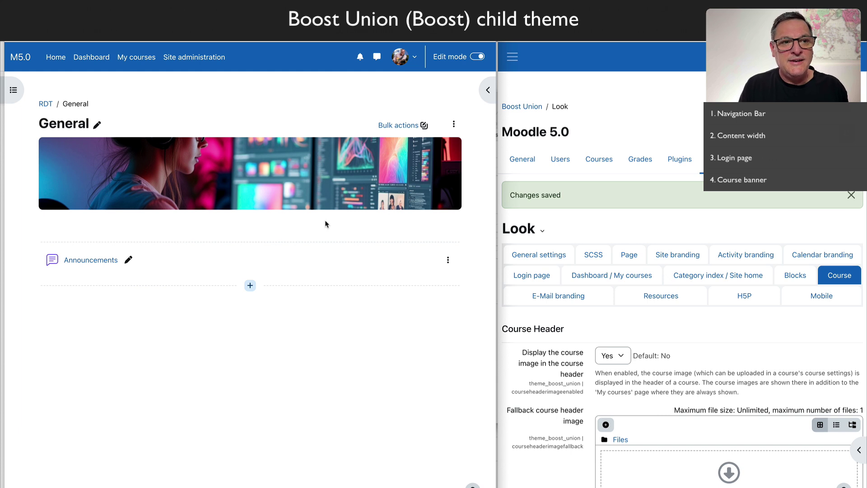
- Go from Responsive Design Training through My courses to the H5P Training course
click(46, 104)
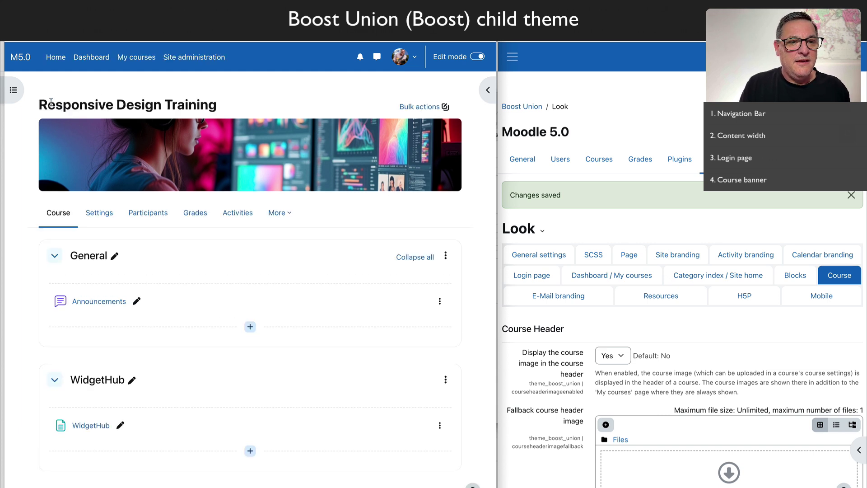
scroll(248, 271, up, 1)
click(135, 57)
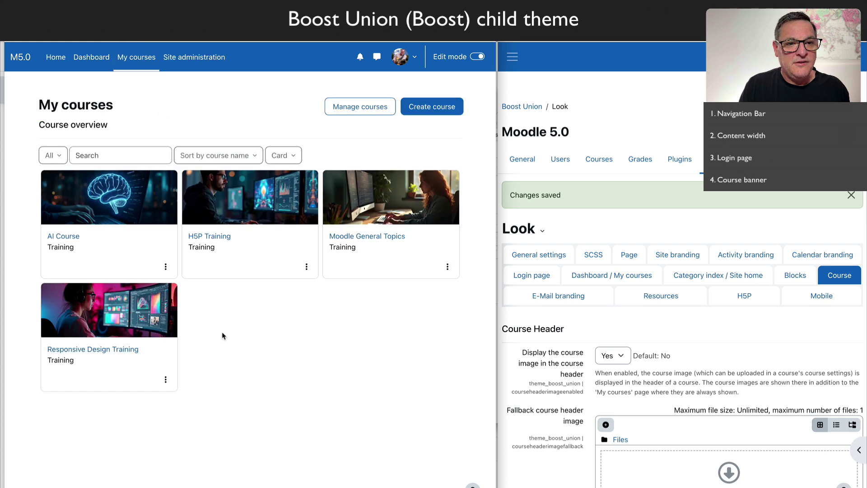
click(223, 238)
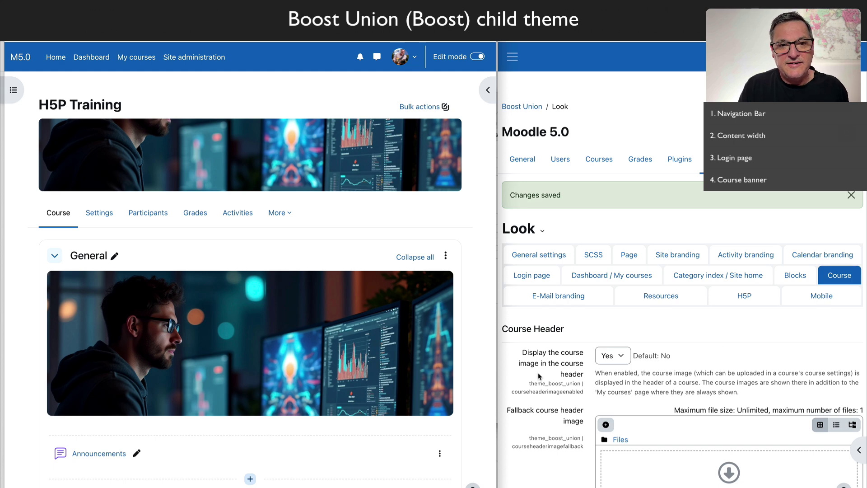
scroll(539, 376, down, 1)
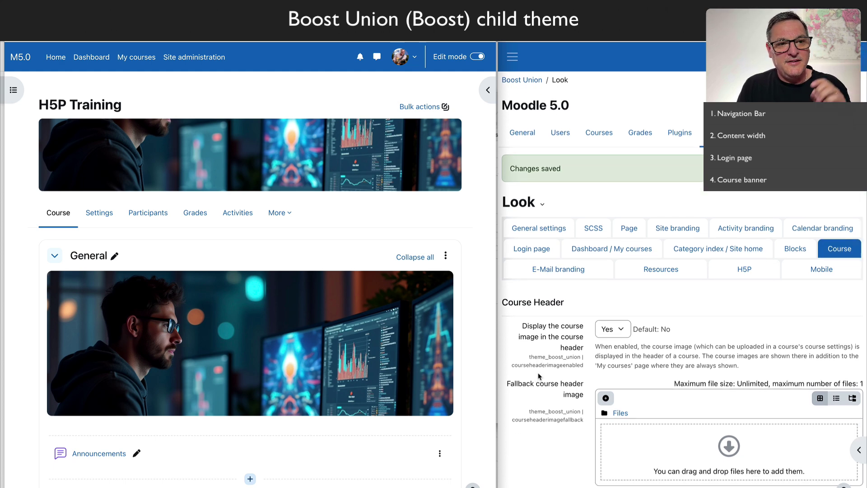
- Set the course header image height to 250px and position to center top, and save
scroll(538, 376, down, 8)
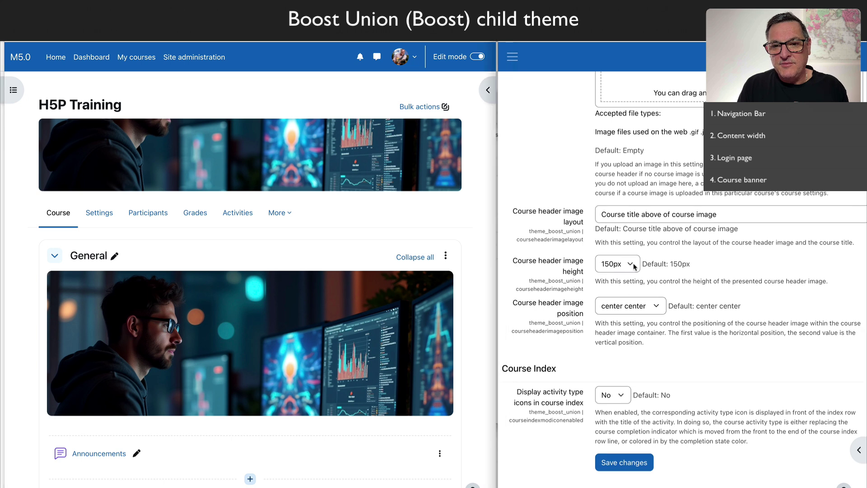
click(632, 266)
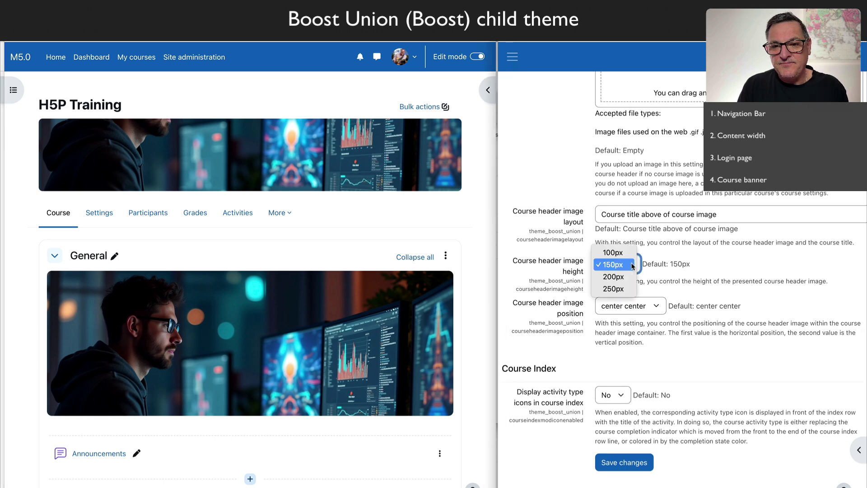
click(619, 289)
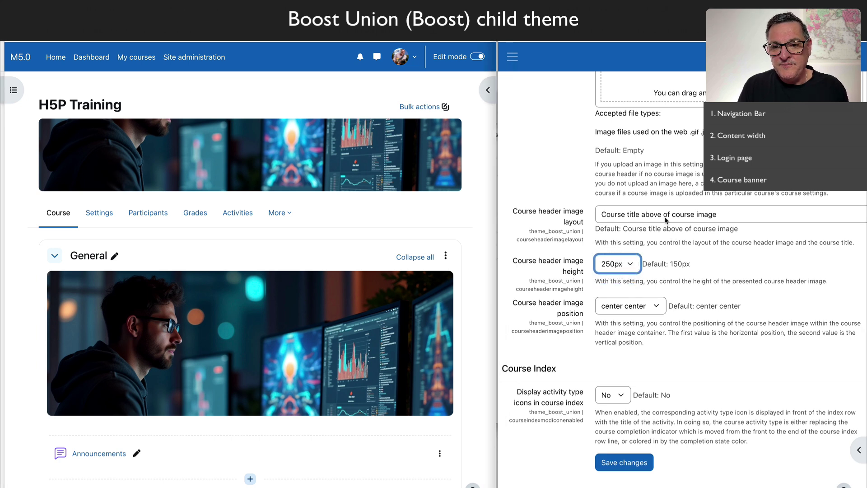
click(635, 307)
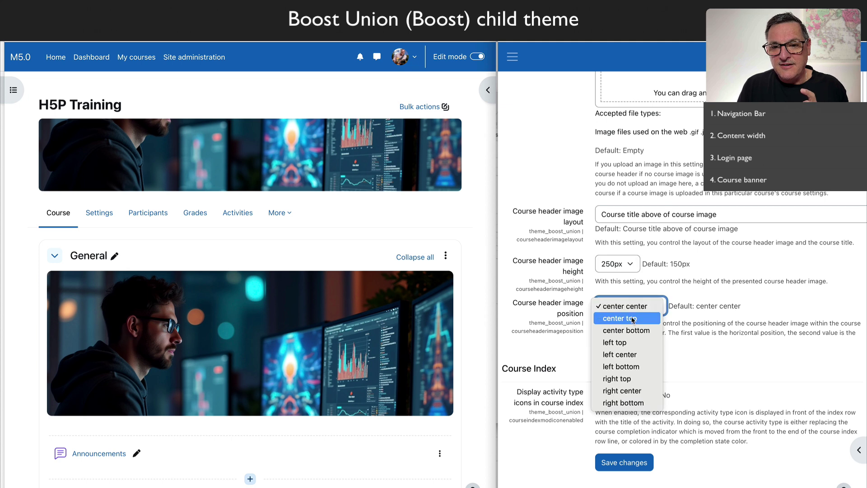
click(632, 319)
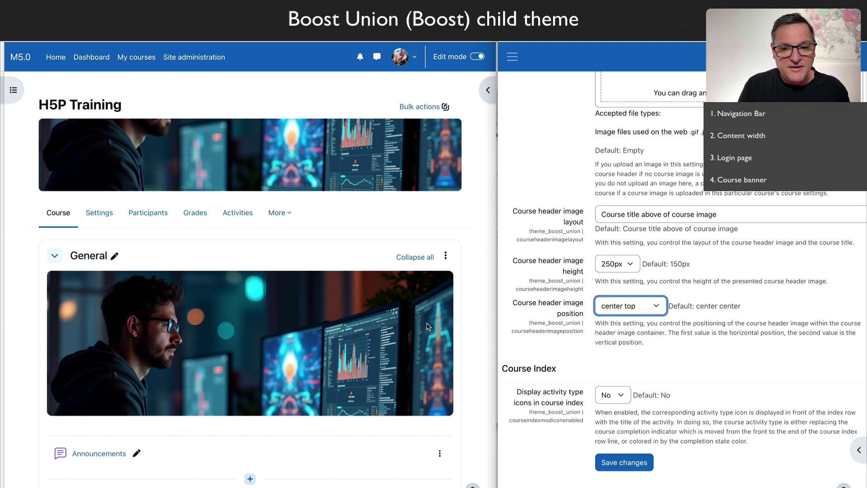
click(637, 466)
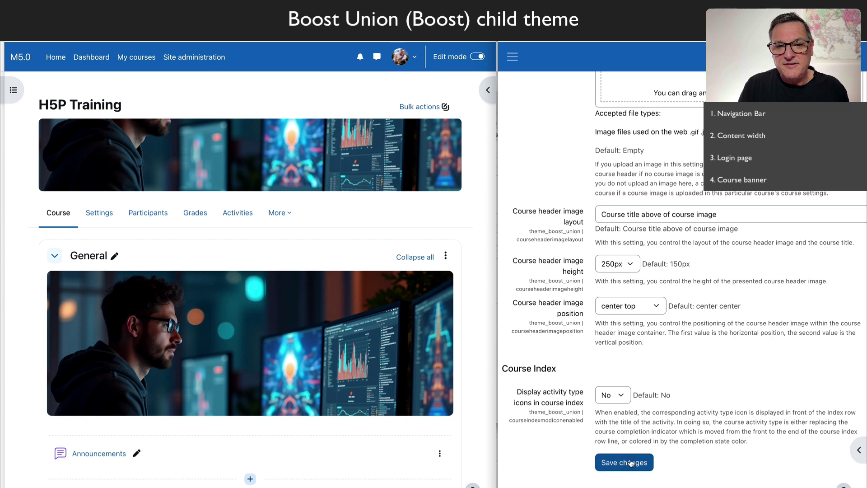
click(446, 256)
click(412, 292)
- Clear the image from H5P Training's General section description and save it
key(ctrl+a)
key(Delete)
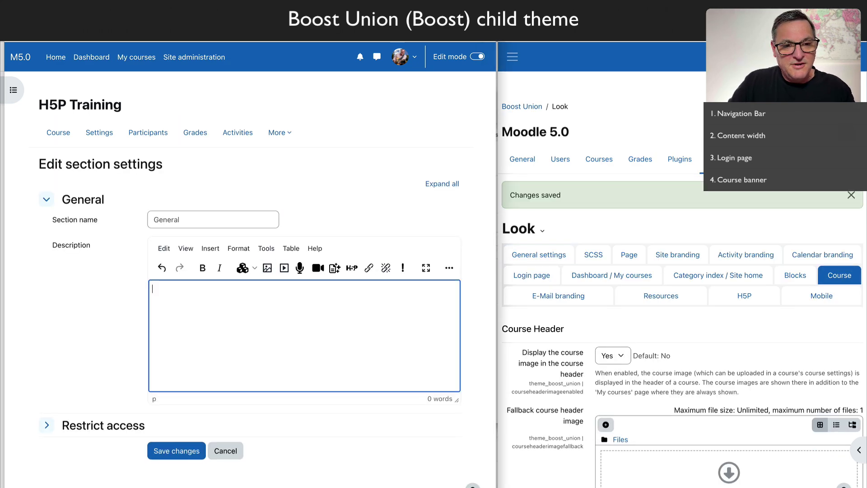
click(181, 450)
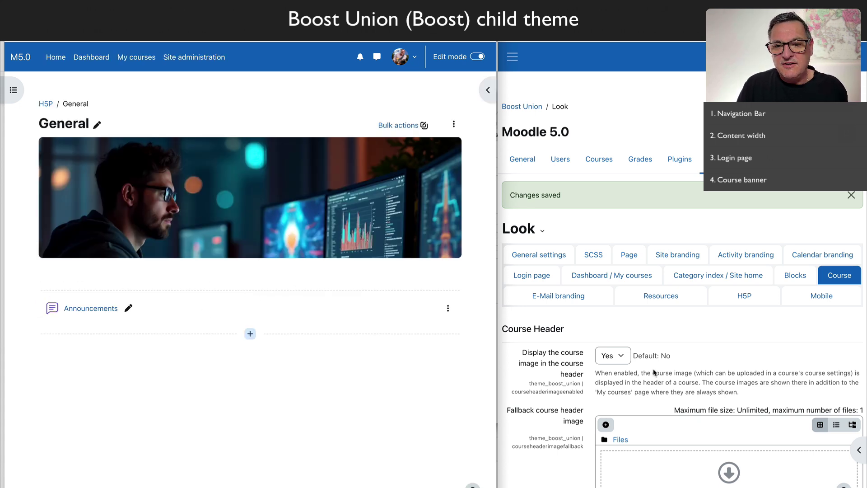
- Keep the header image height at 250px and review the course header layout choices
scroll(653, 372, down, 9)
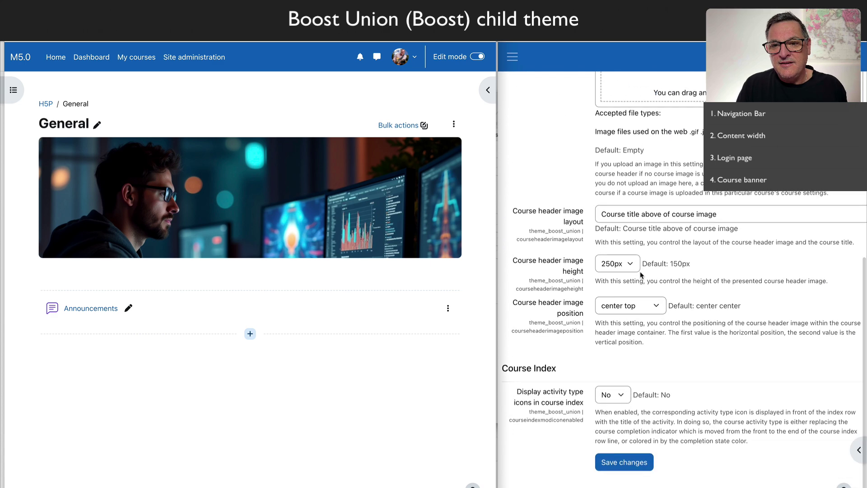
click(631, 265)
click(629, 264)
click(666, 217)
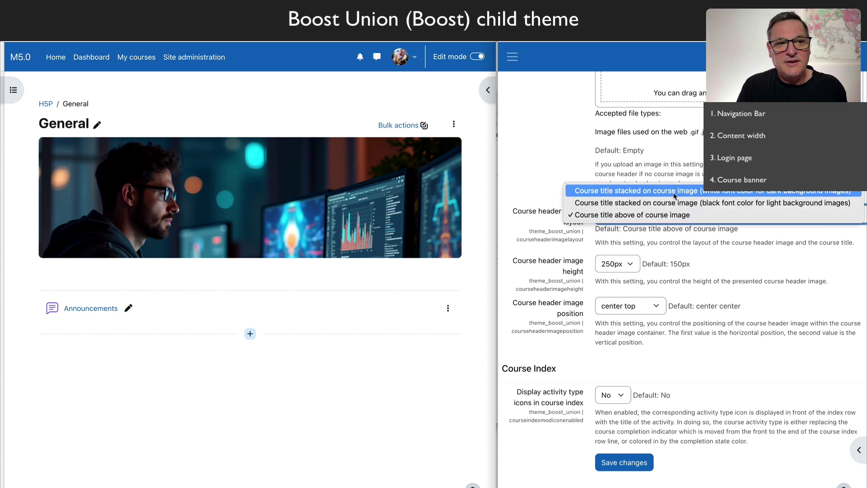
- Try the course title stacked on the header image in white, then black
click(674, 195)
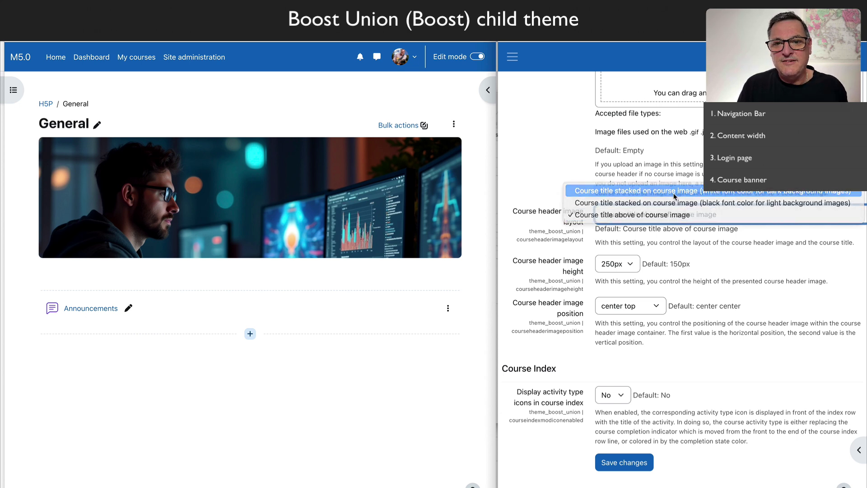
click(623, 462)
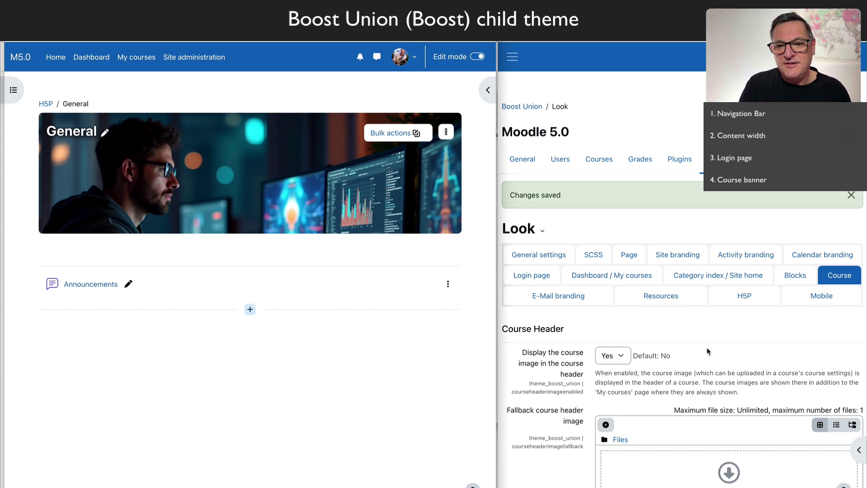
scroll(687, 404, down, 10)
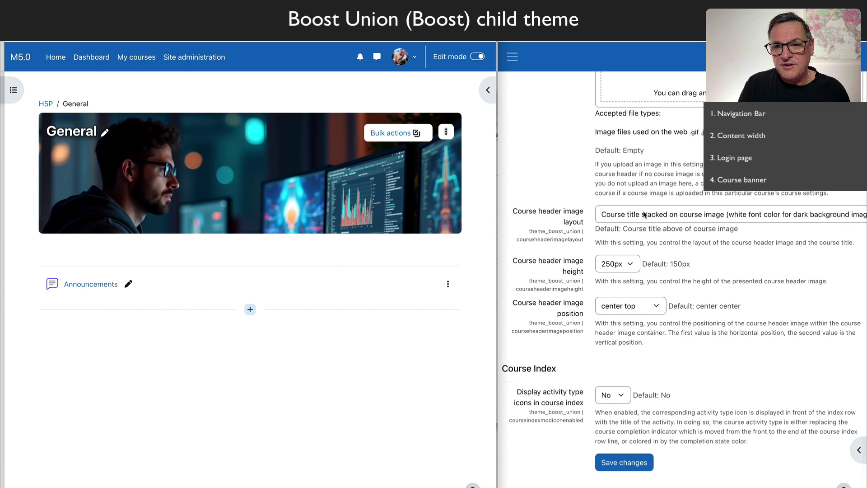
click(631, 221)
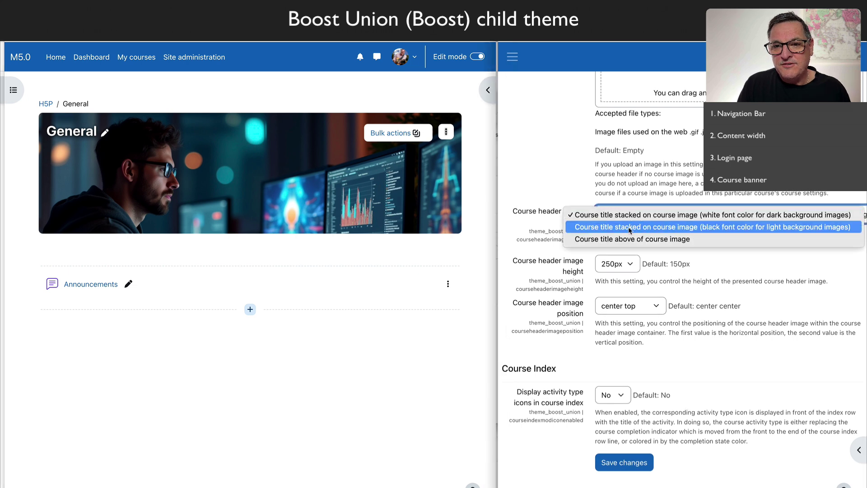
click(631, 230)
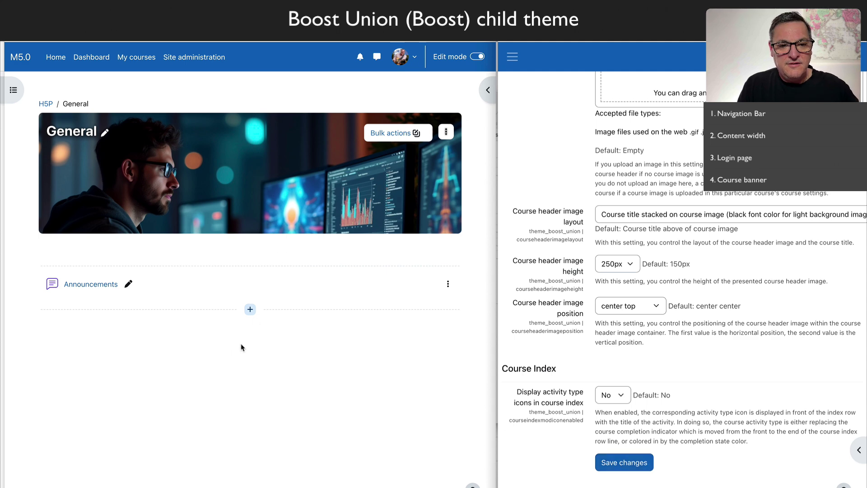
key(super+r)
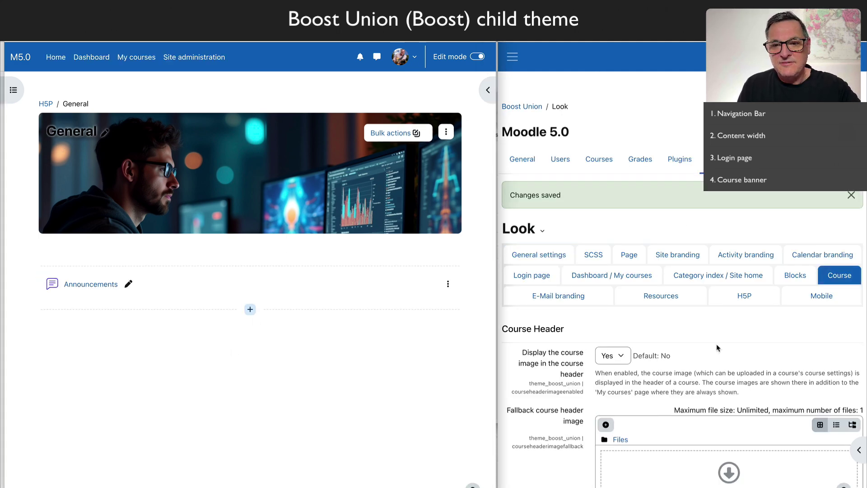
- Restore the header layout to 'Course title above of course image' and save
scroll(700, 358, down, 2)
scroll(700, 358, down, 7)
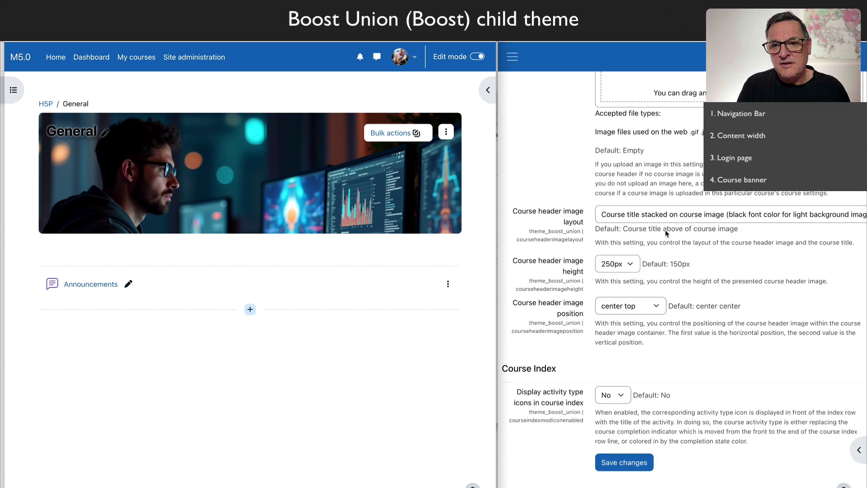
click(644, 215)
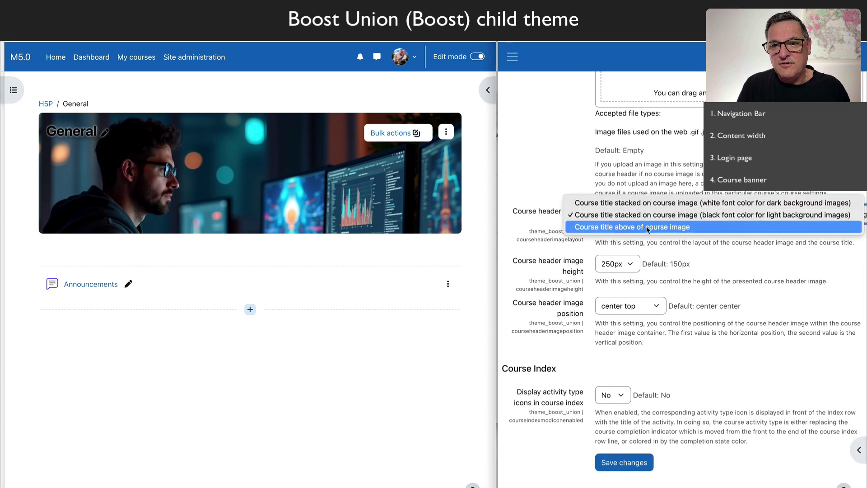
click(648, 231)
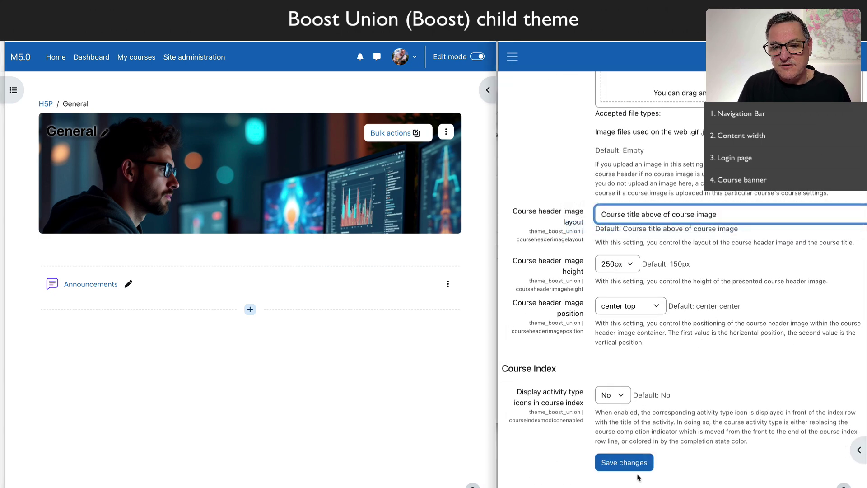
click(628, 462)
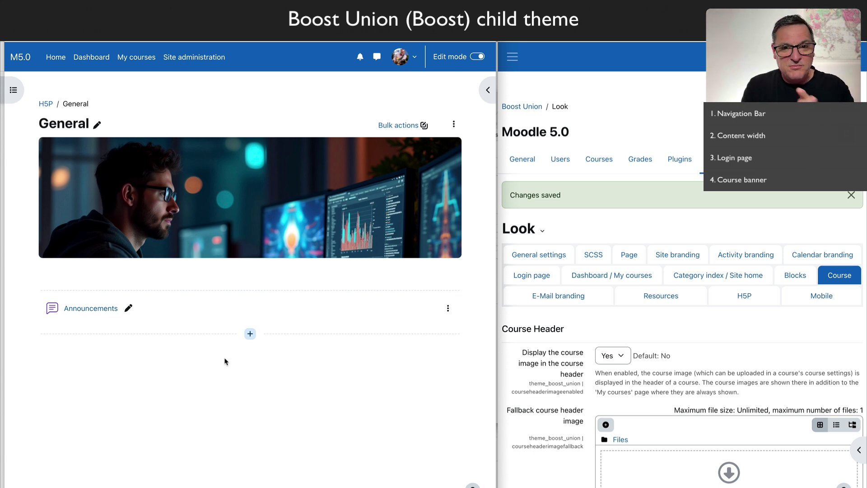
- Return to the H5P Training course page through its breadcrumb
click(46, 104)
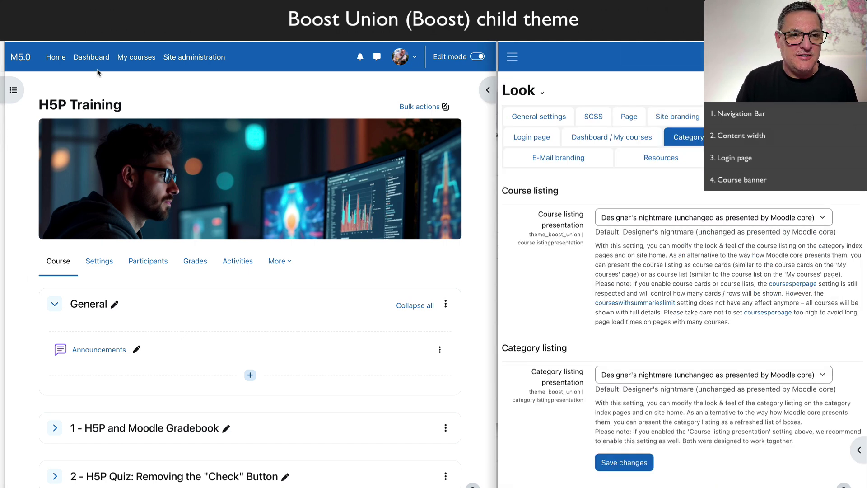
- Set the site home Course listing presentation to Course cards and save
click(56, 60)
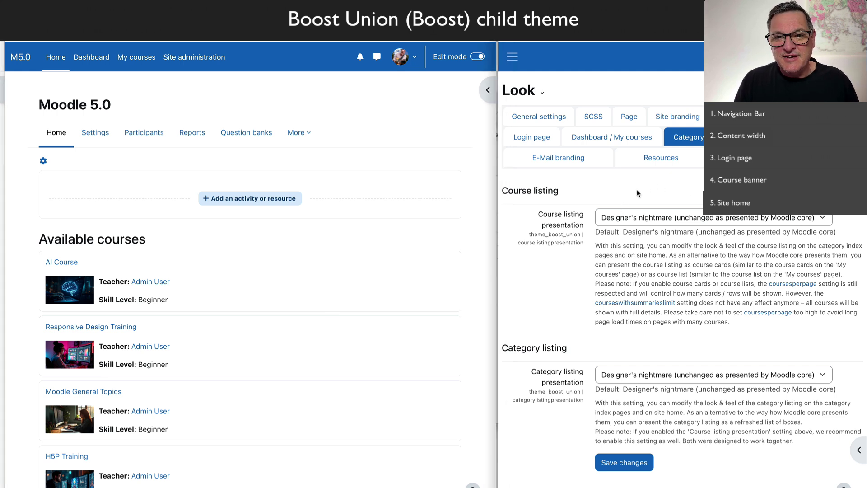
click(617, 216)
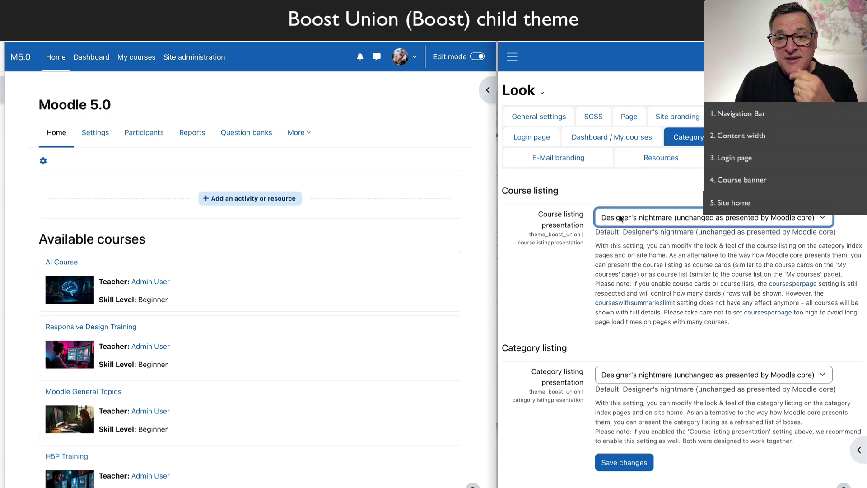
click(621, 218)
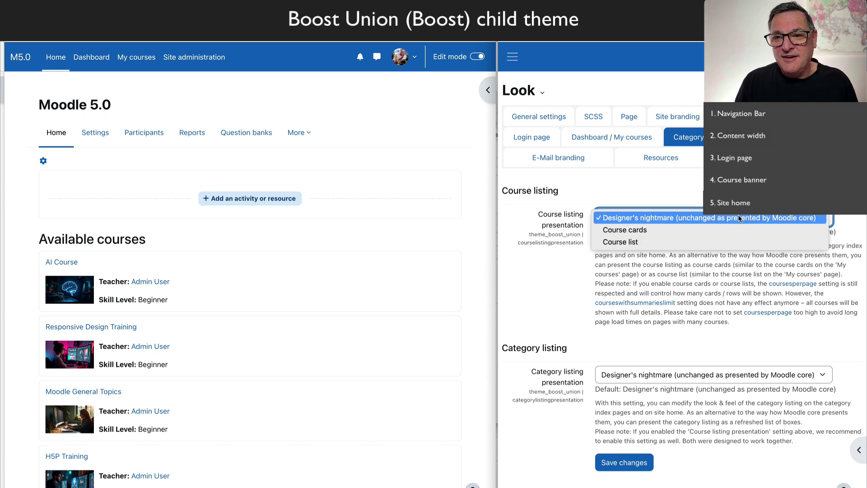
click(641, 230)
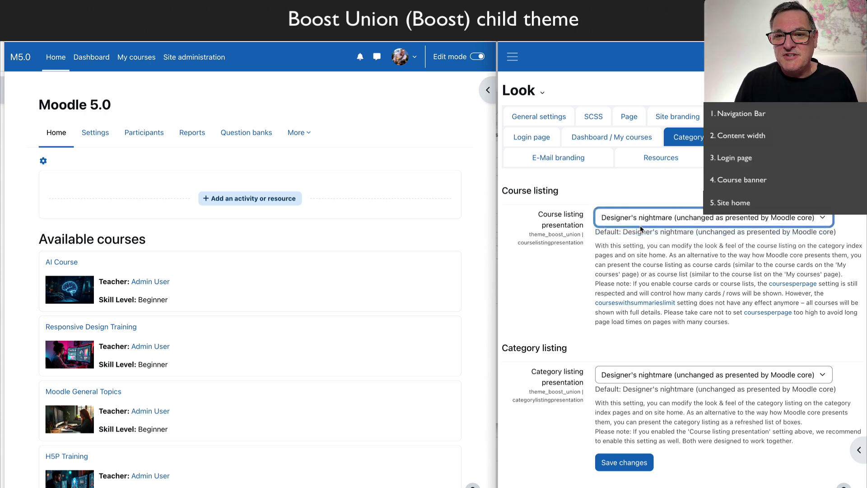
scroll(649, 312, down, 5)
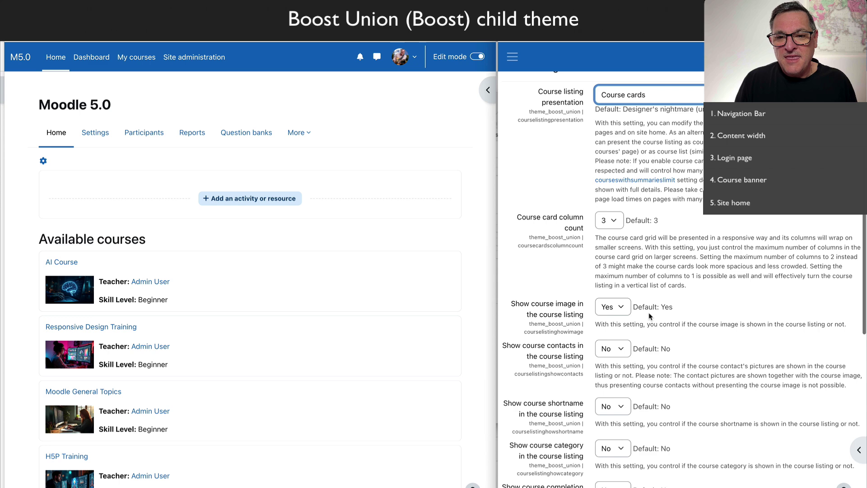
scroll(641, 362, down, 4)
scroll(648, 365, down, 4)
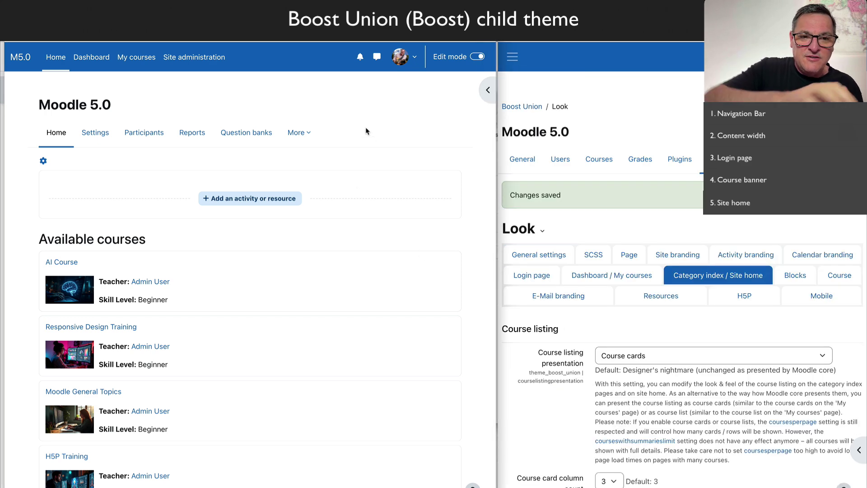
key(super+r)
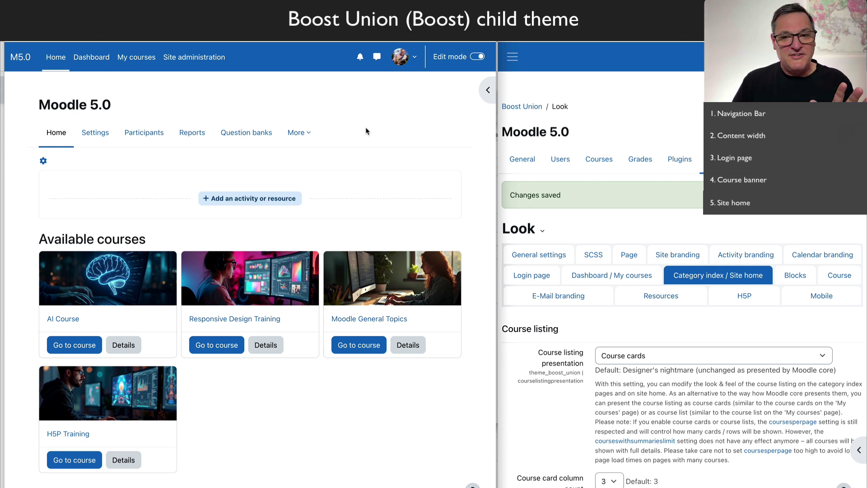
- Switch the site home course listing presentation to Course list and save
click(625, 356)
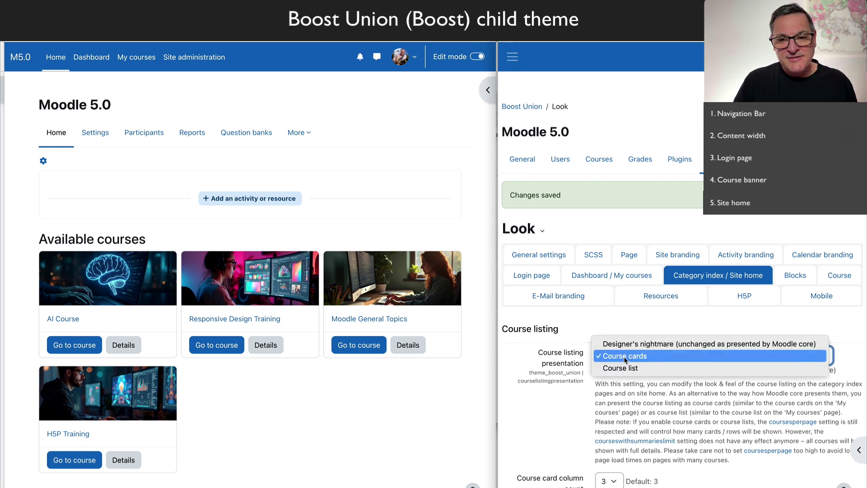
click(626, 366)
scroll(571, 414, down, 15)
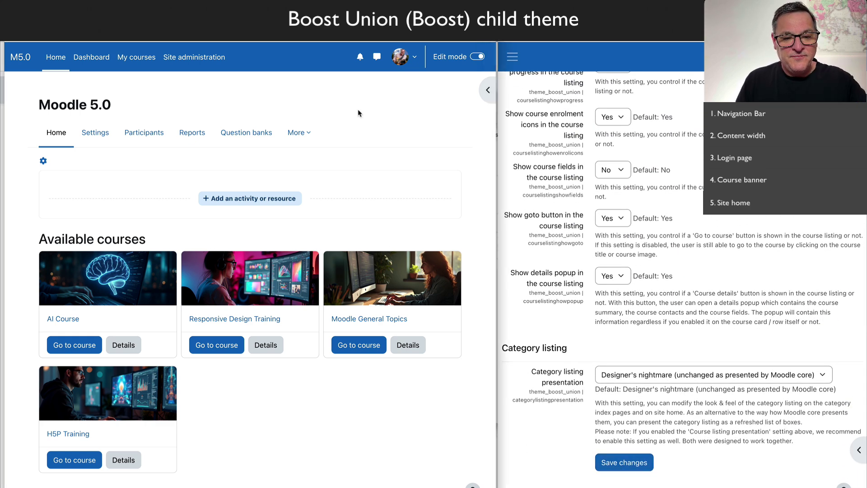
key(F5)
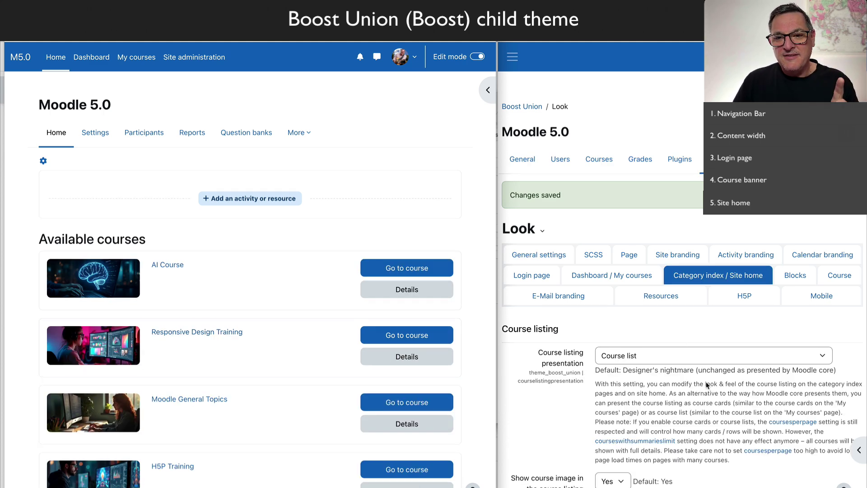
- Revert the course listing presentation to the default Designer's nightmare and save
click(644, 355)
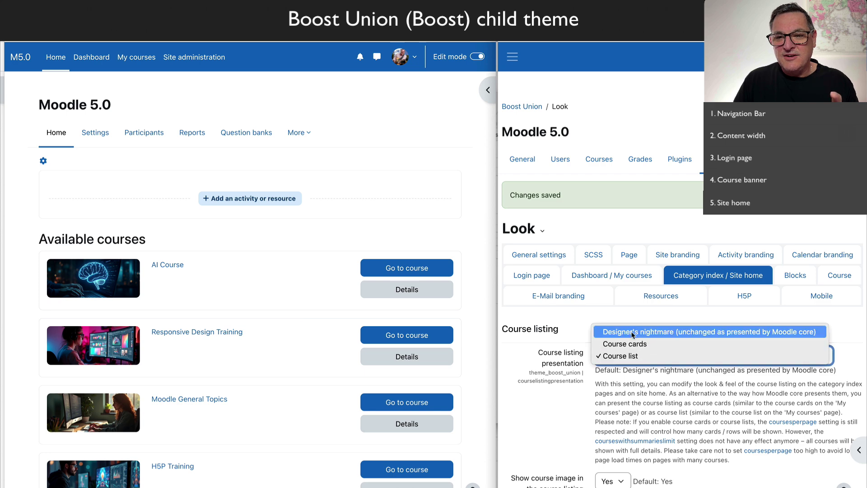
click(633, 331)
scroll(633, 334, down, 3)
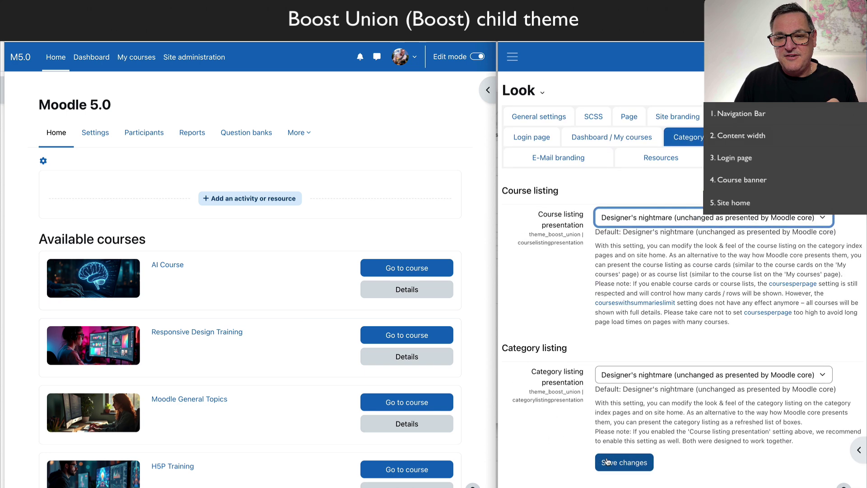
click(606, 461)
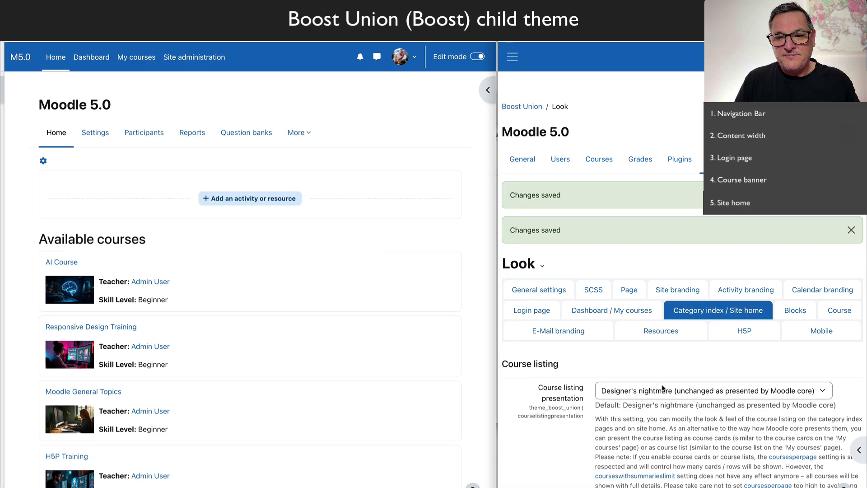
- Select Course cards again as the course listing presentation
click(652, 389)
click(645, 403)
scroll(643, 429, down, 9)
scroll(644, 429, down, 7)
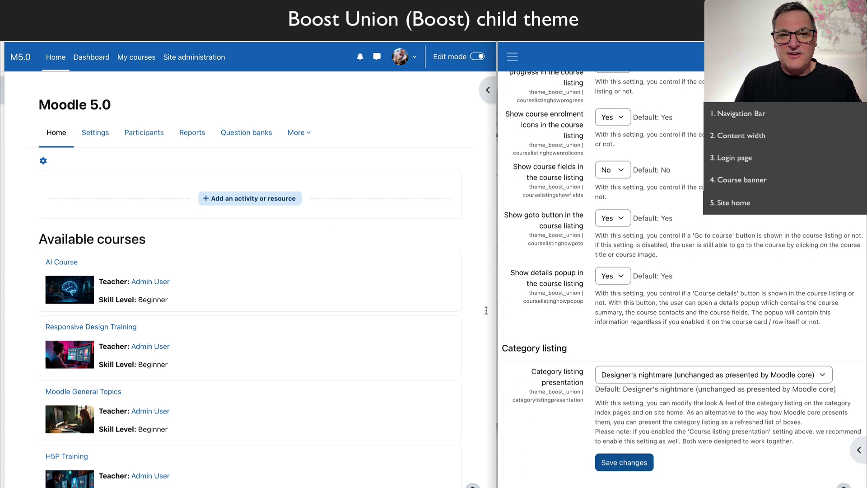
key(Return)
key(super+r)
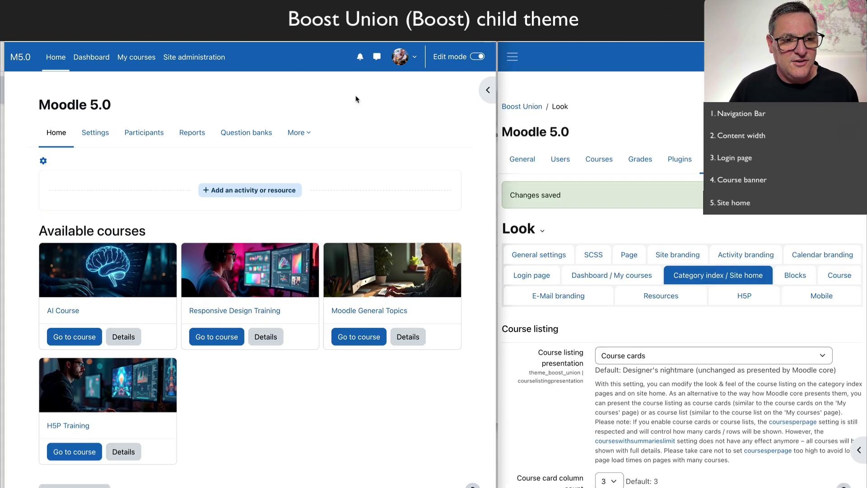